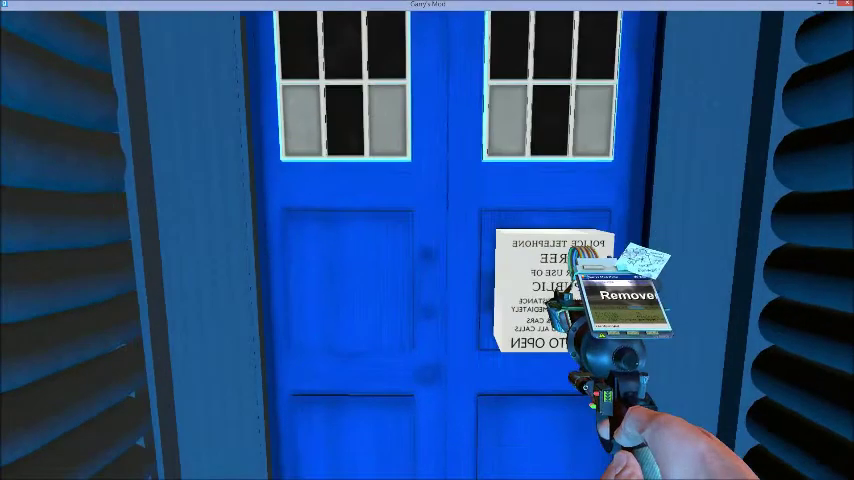
Open the TARDIS doors to head outside, holding the Remover tool
{"action": "key", "text": "e"}
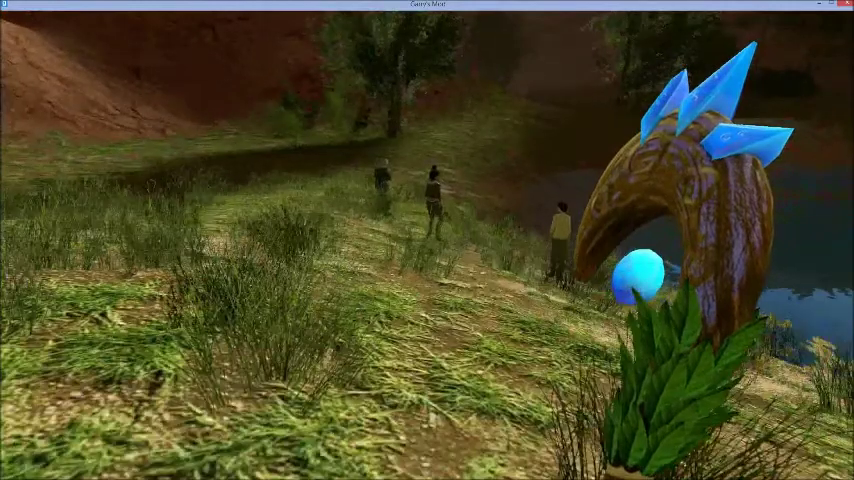
Spawn blue crystals with the staff, then switch to the Remover tool
{"action": "left_click", "coordinate": [427, 240]}
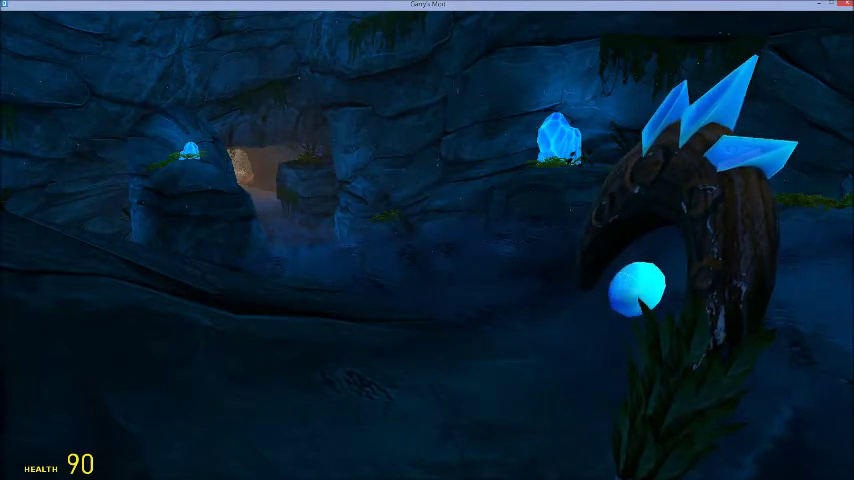
{"action": "key", "text": "6"}
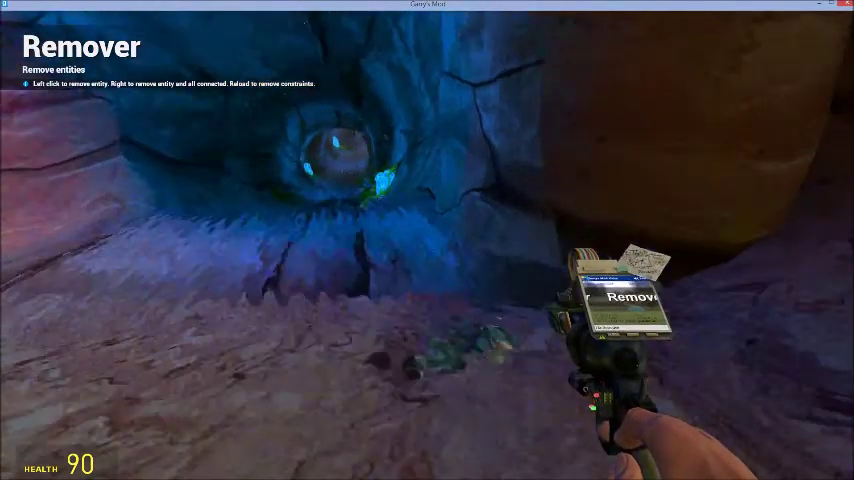
Walk through the blue-lit cave tunnel and chamber, past the crystal among the ferns
{"action": "key", "text": "w"}
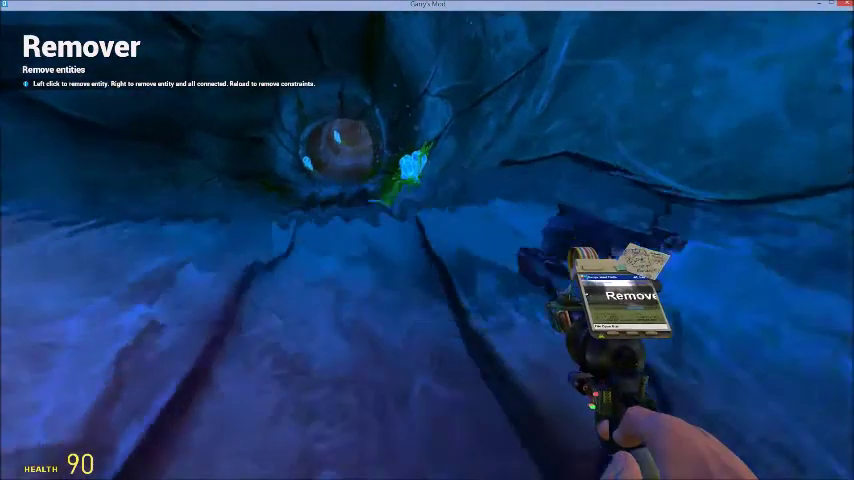
{"action": "key", "text": "w"}
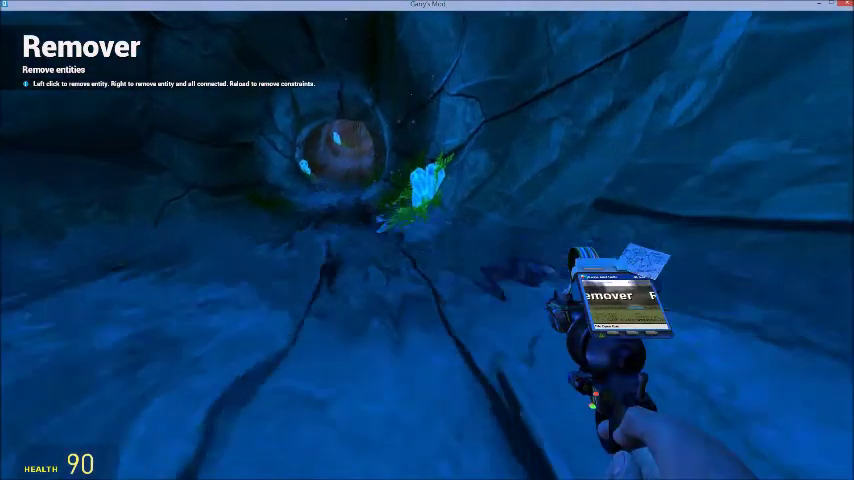
{"action": "key", "text": "w"}
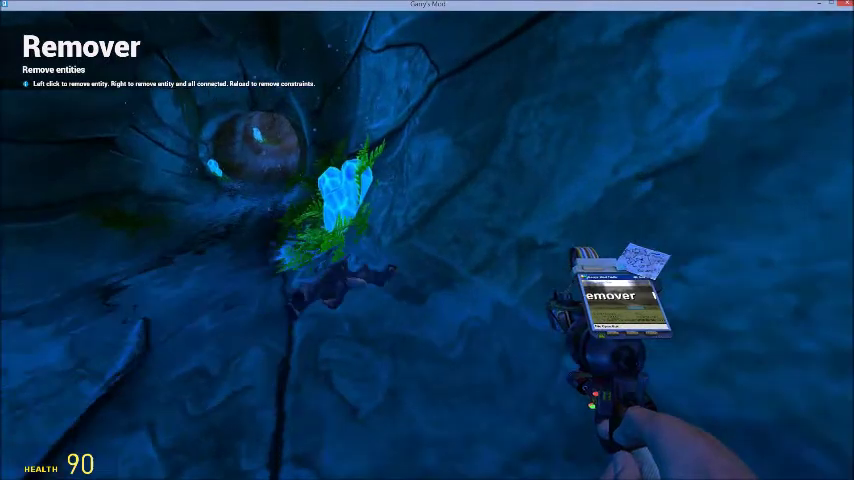
{"action": "key", "text": "w"}
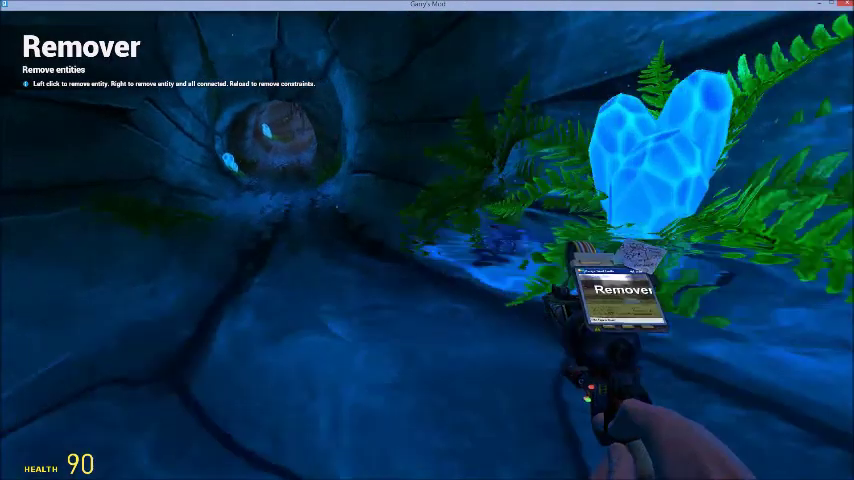
{"action": "key", "text": "w"}
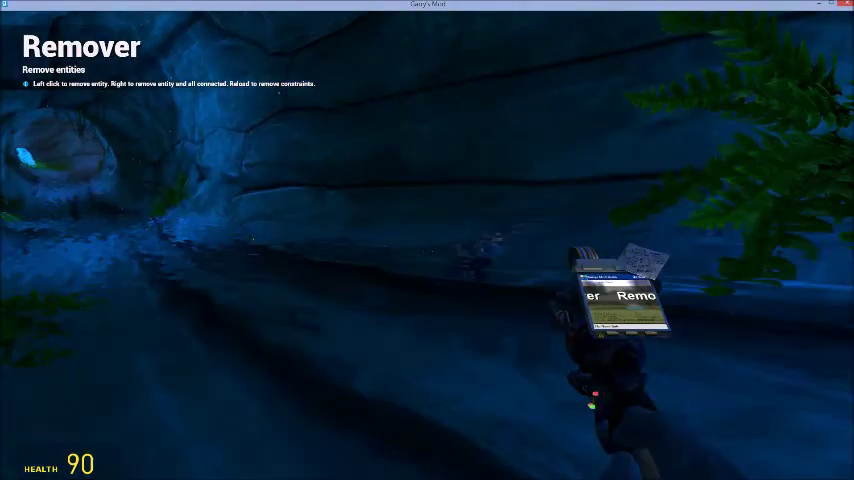
{"action": "key", "text": "w"}
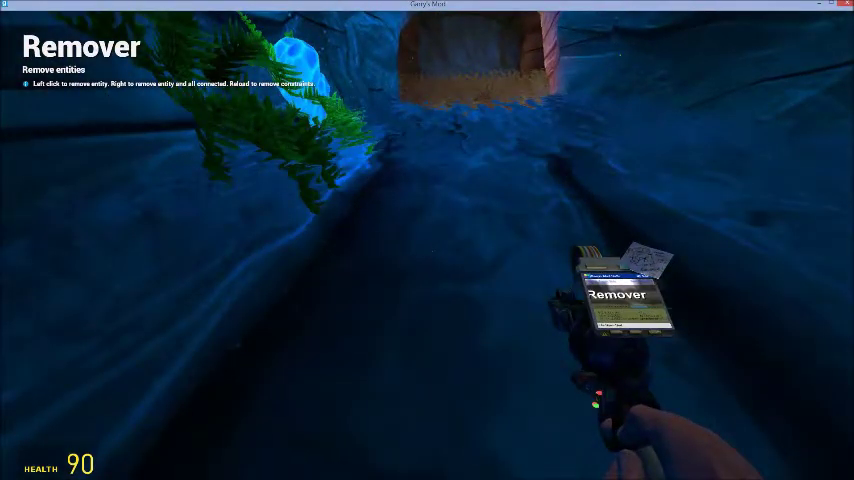
{"action": "key", "text": "w"}
{"action": "key", "text": "w"}
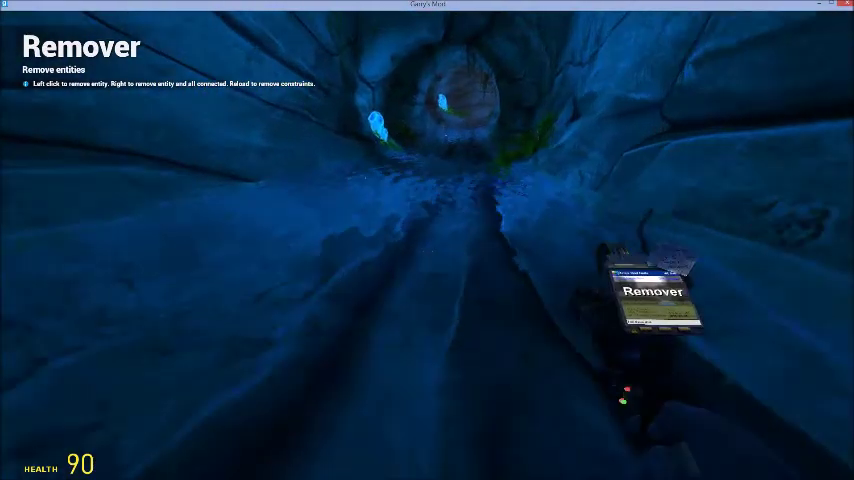
{"action": "key", "text": "w"}
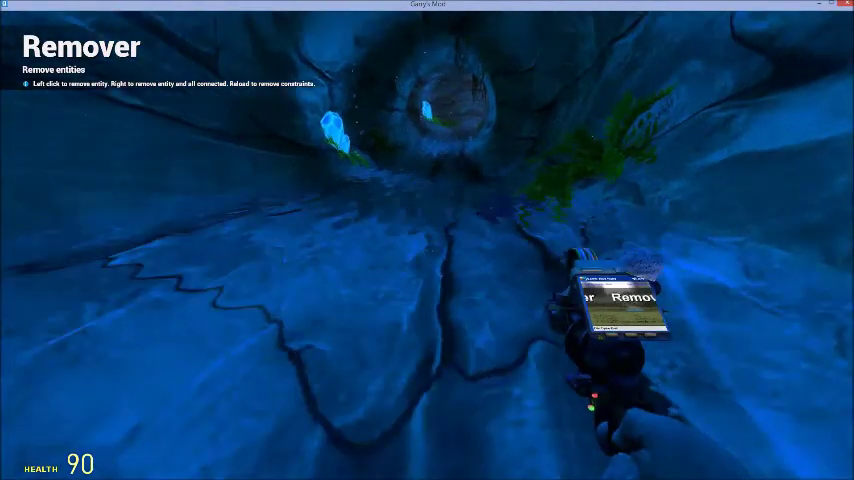
{"action": "key", "text": "w"}
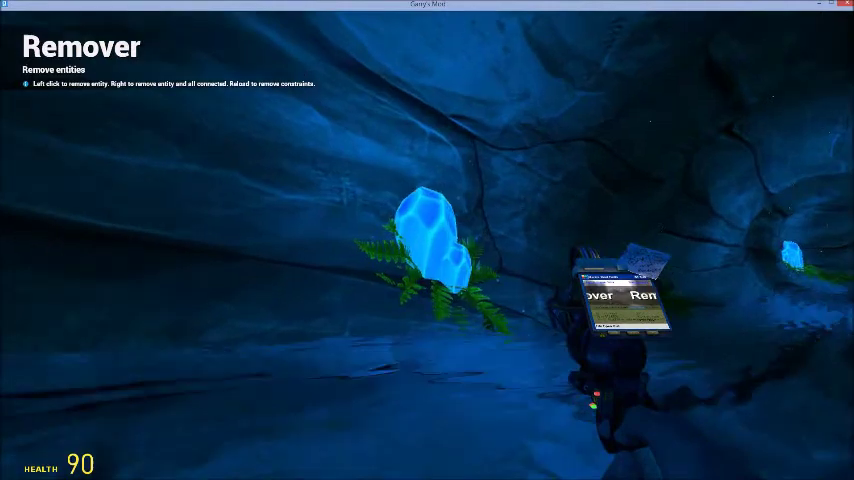
{"action": "key", "text": "w"}
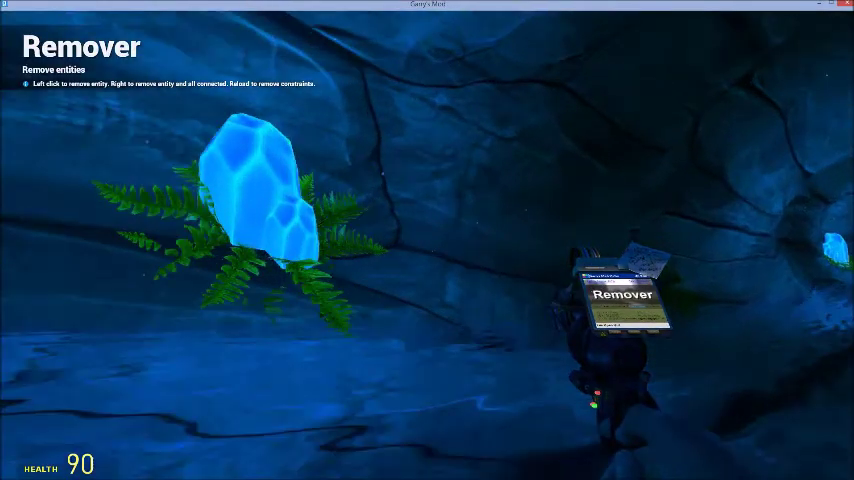
{"action": "key", "text": "w"}
{"action": "key", "text": "w"}
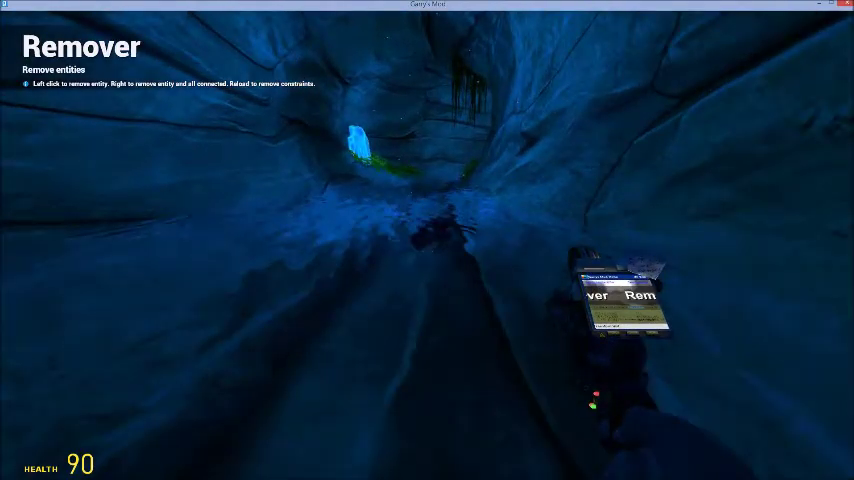
{"action": "key", "text": "w"}
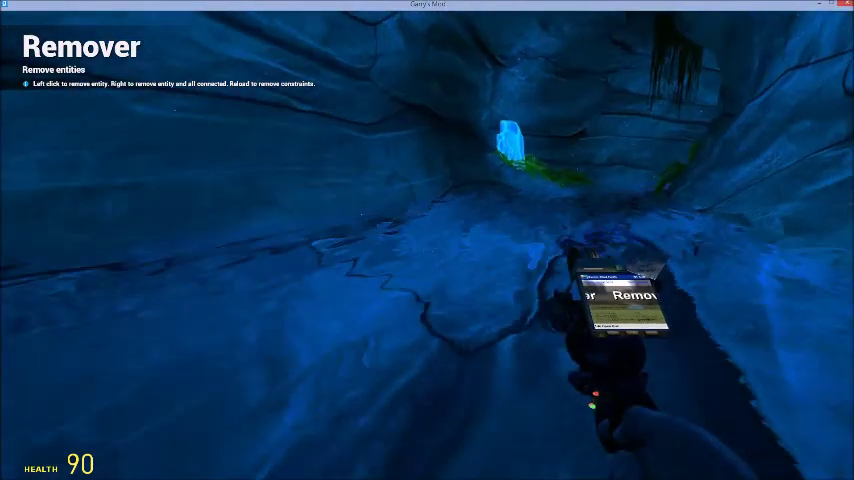
Walk past the distant crystal and the ferns deeper into the cave
{"action": "key", "text": "w"}
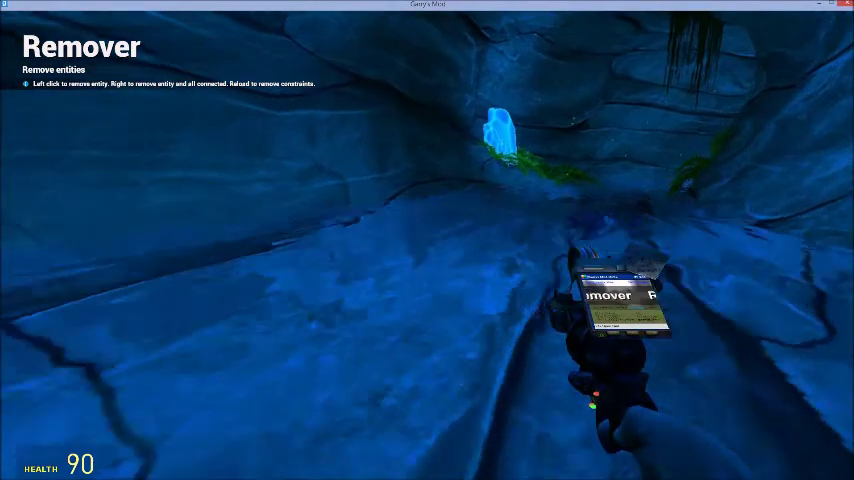
{"action": "key", "text": "w"}
{"action": "key", "text": "w"}
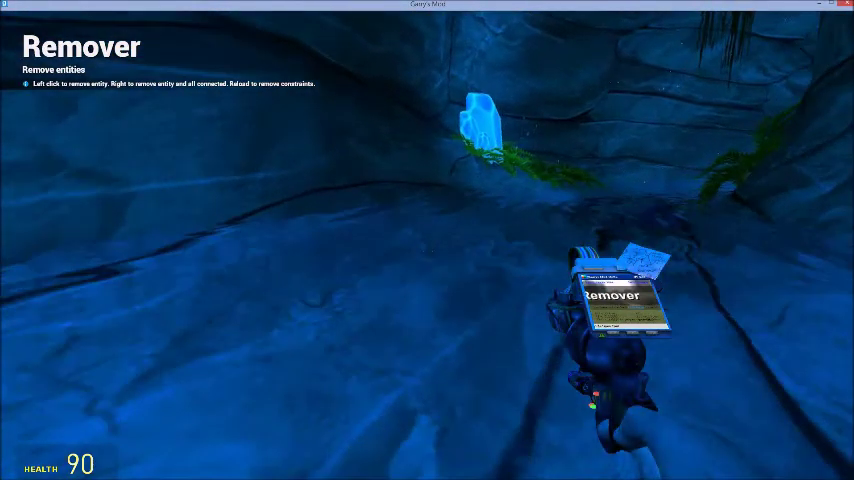
{"action": "key", "text": "w"}
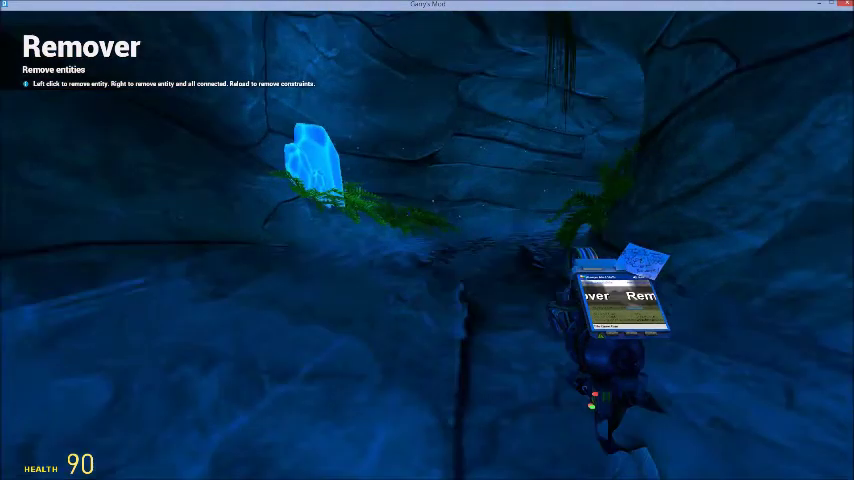
{"action": "key", "text": "w"}
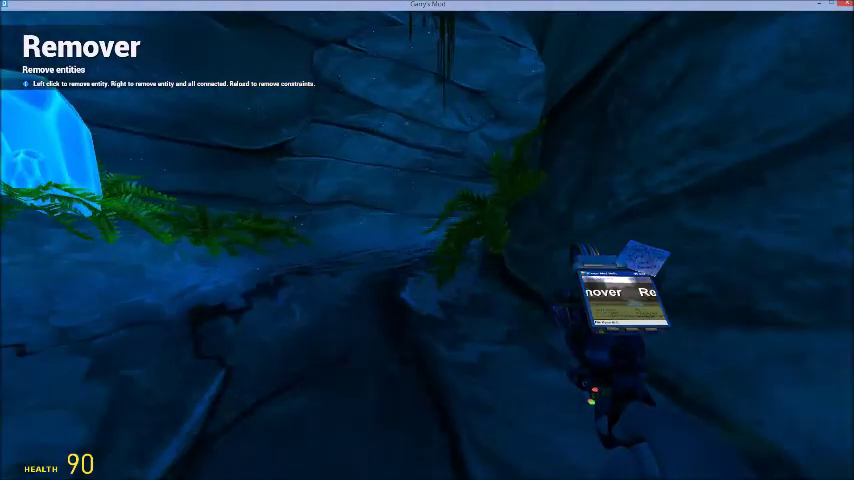
{"action": "key", "text": "w"}
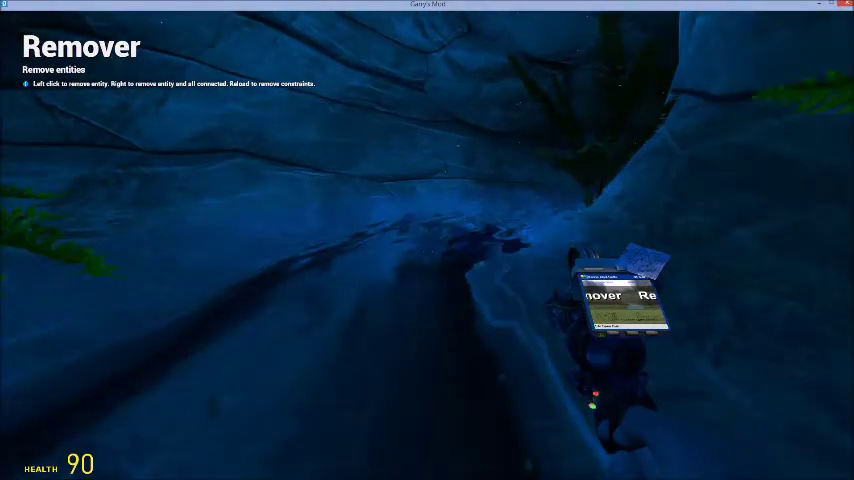
{"action": "key", "text": "w"}
{"action": "key", "text": "w"}
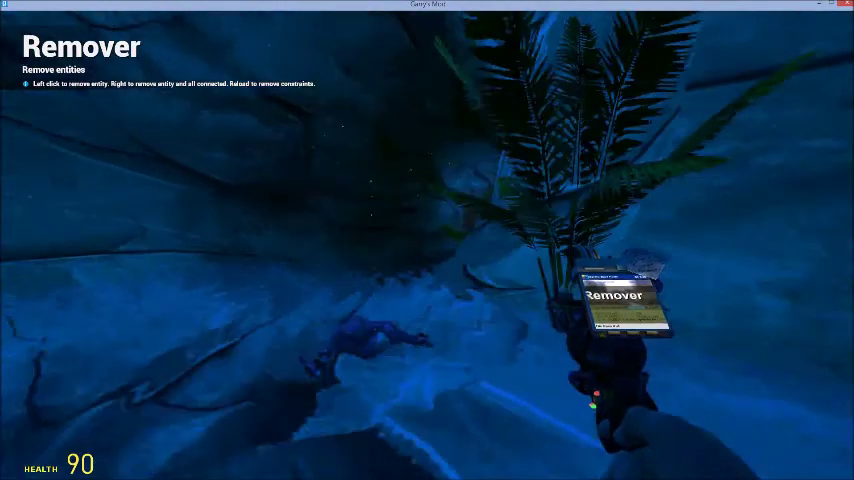
{"action": "key", "text": "w"}
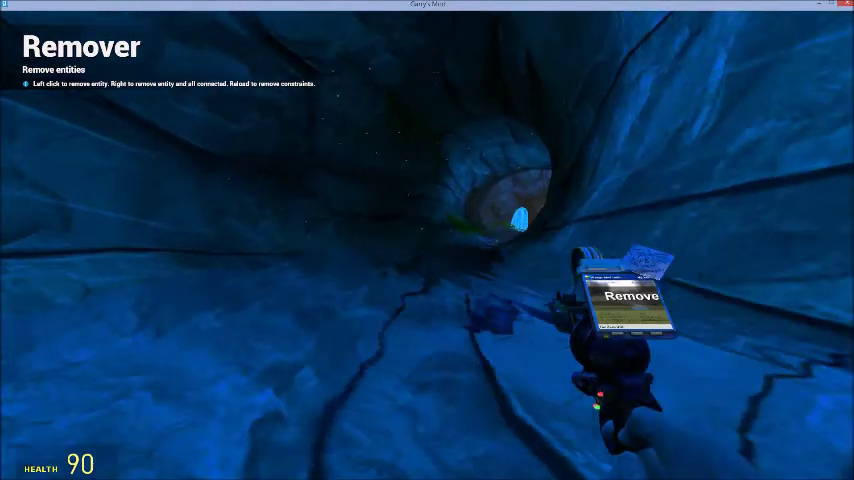
{"action": "key", "text": "w"}
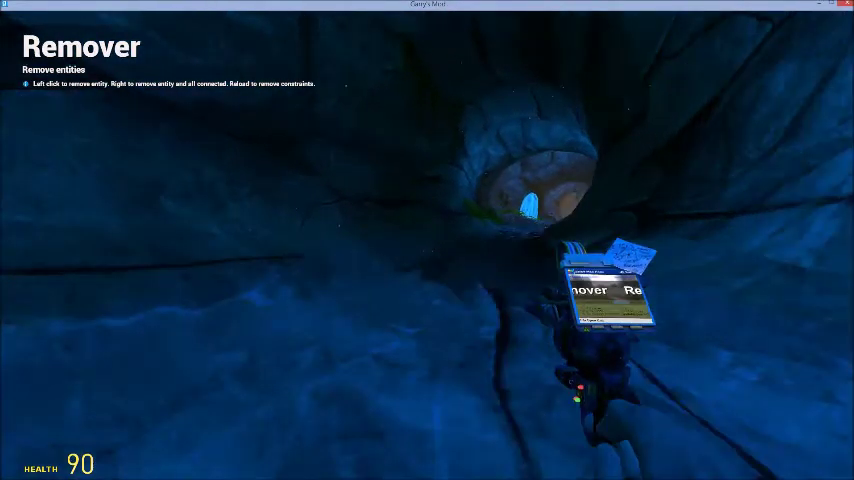
{"action": "key", "text": "w"}
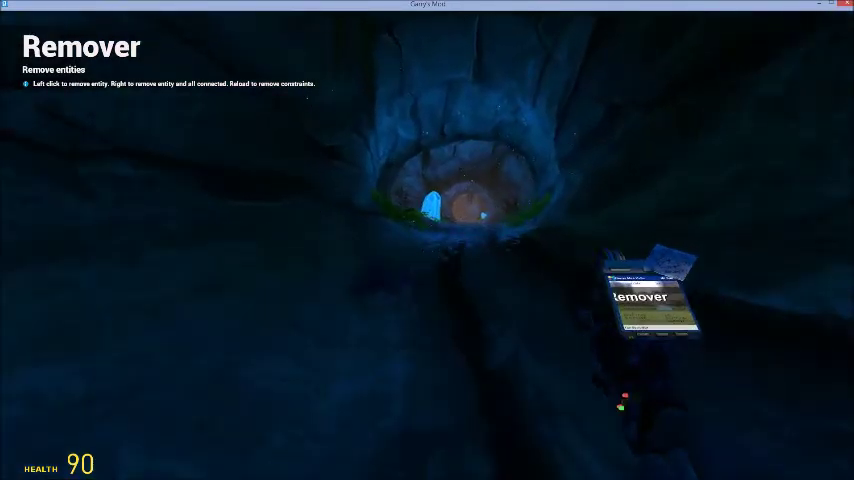
Follow the cave wall to the opening and walk past its glowing crystal
{"action": "key", "text": "w"}
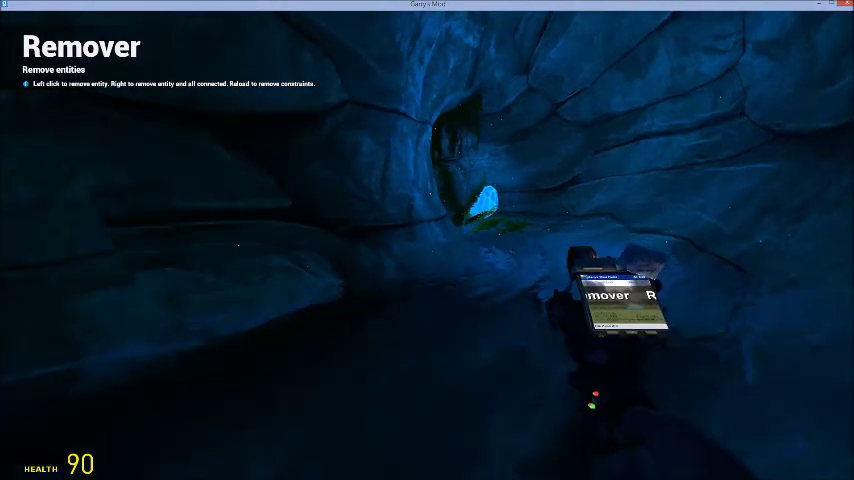
{"action": "key", "text": "w"}
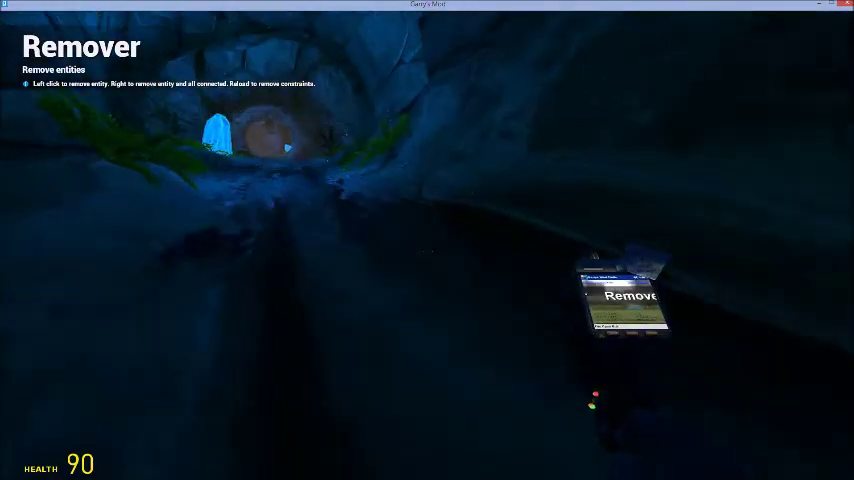
{"action": "key", "text": "w"}
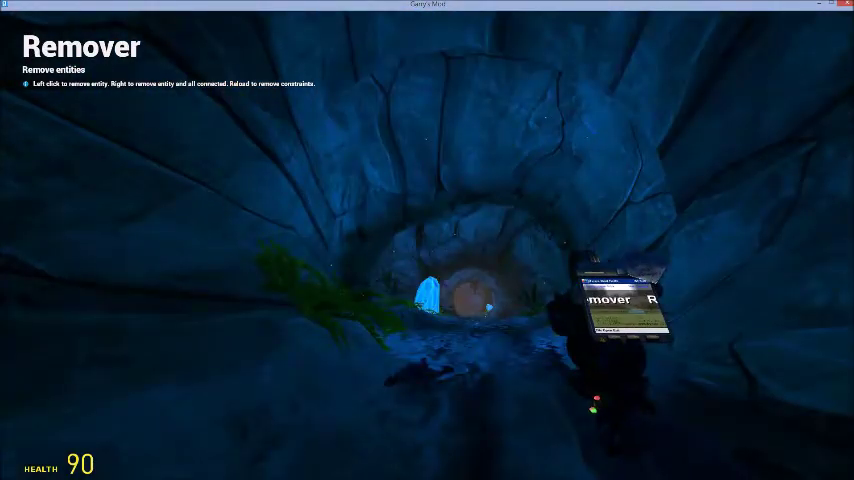
{"action": "key", "text": "w"}
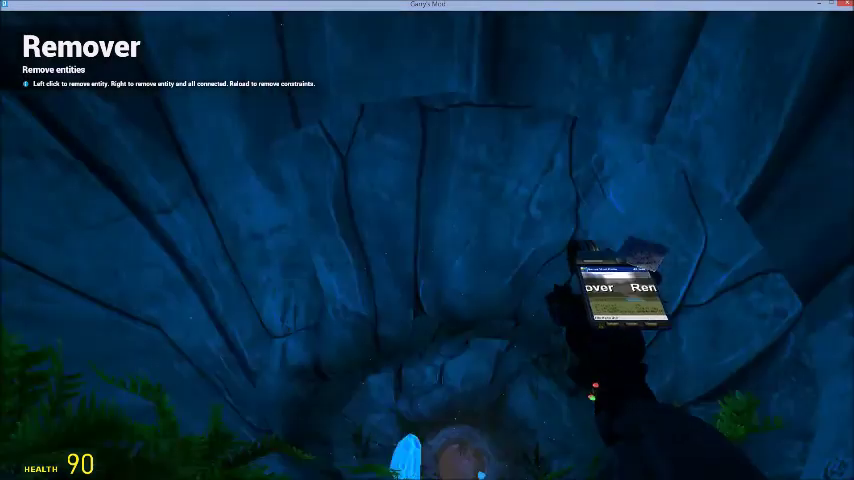
{"action": "key", "text": "w"}
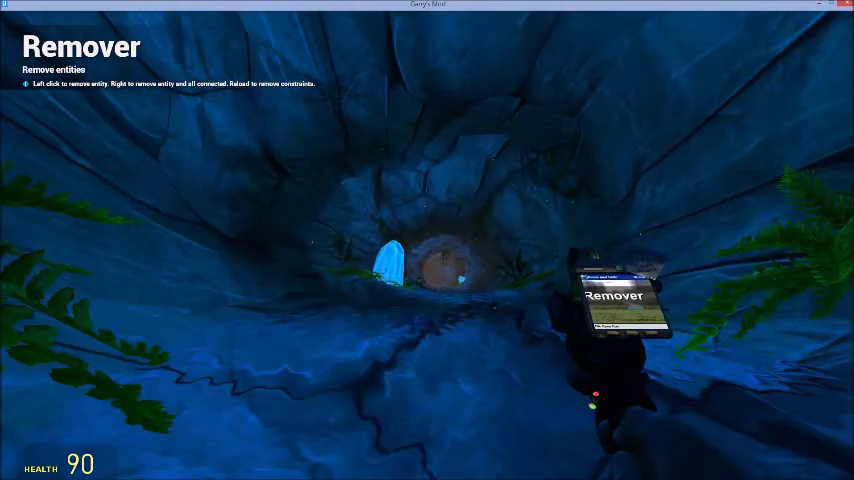
{"action": "key", "text": "w"}
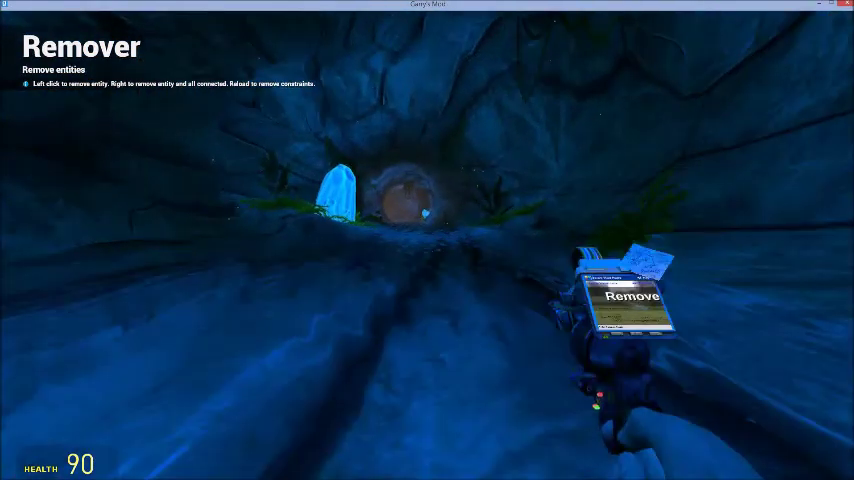
{"action": "key", "text": "w"}
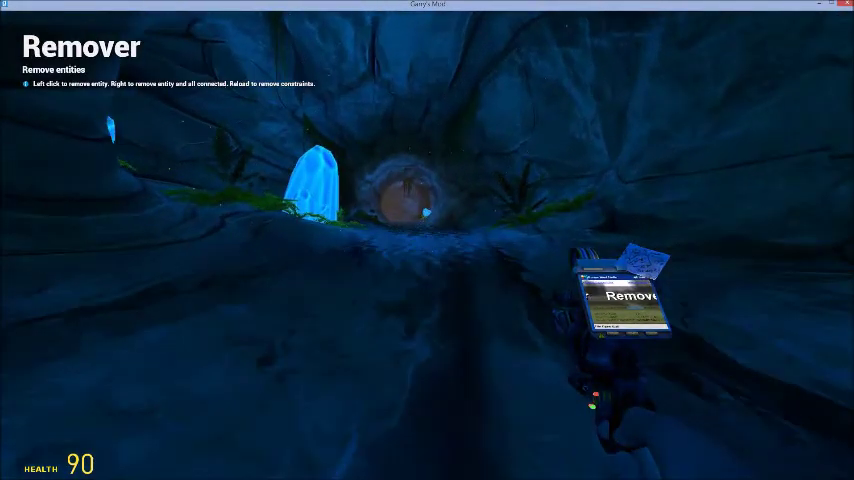
{"action": "key", "text": "w"}
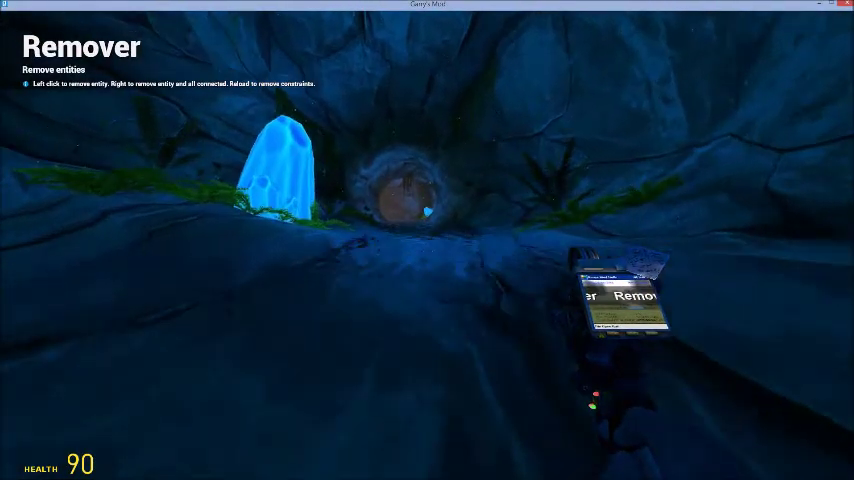
{"action": "key", "text": "w"}
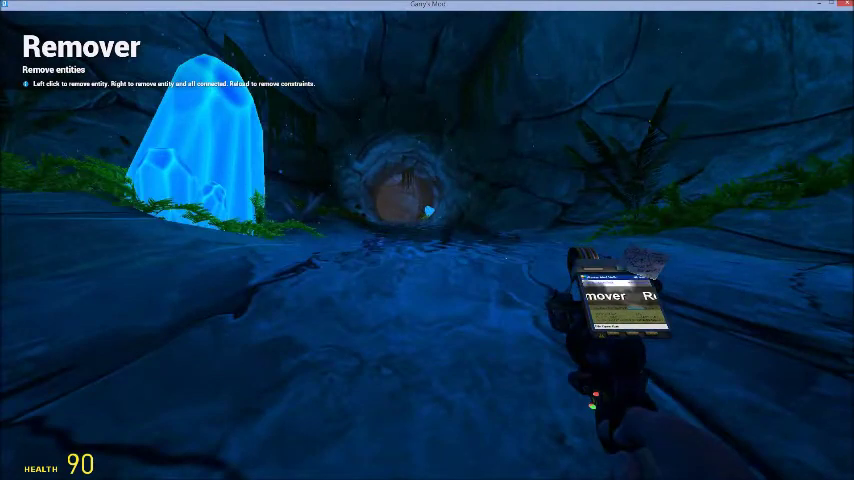
{"action": "key", "text": "w"}
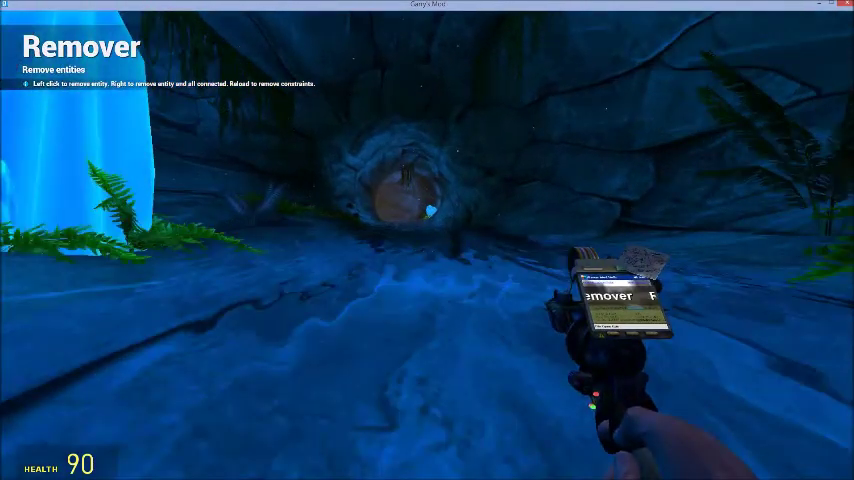
{"action": "key", "text": "w"}
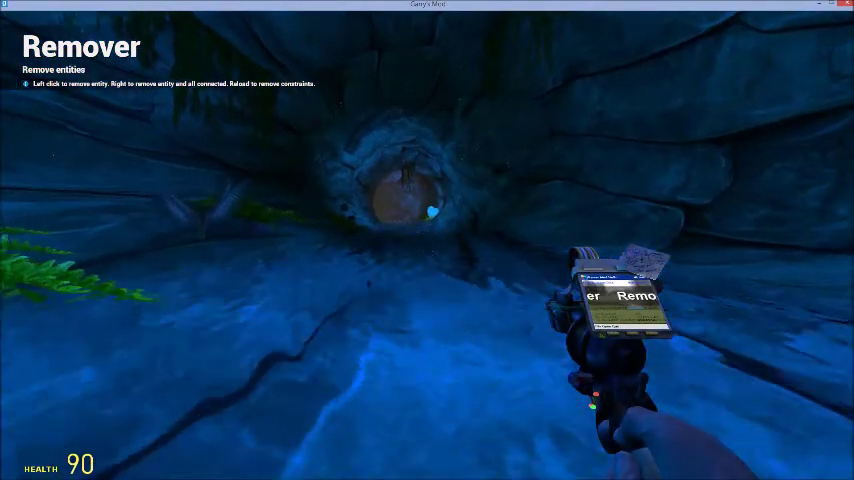
Continue down the tunnel past another glowing blue crystal into the wider chamber
{"action": "key", "text": "w"}
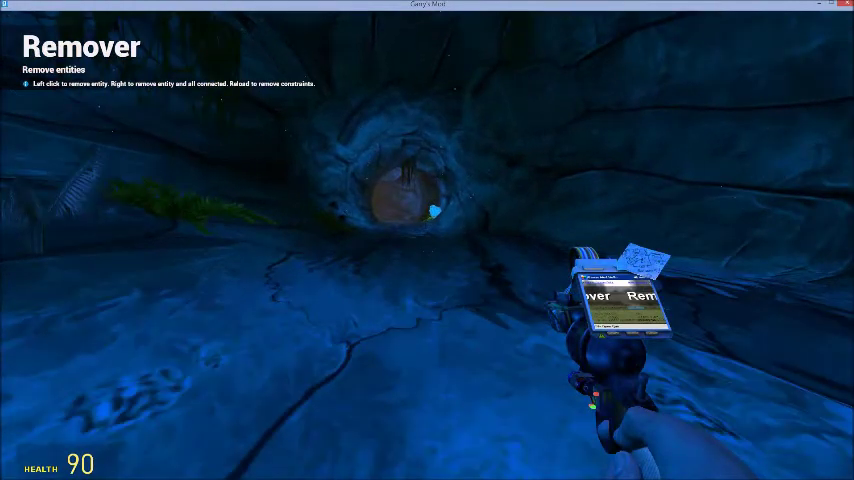
{"action": "key", "text": "w"}
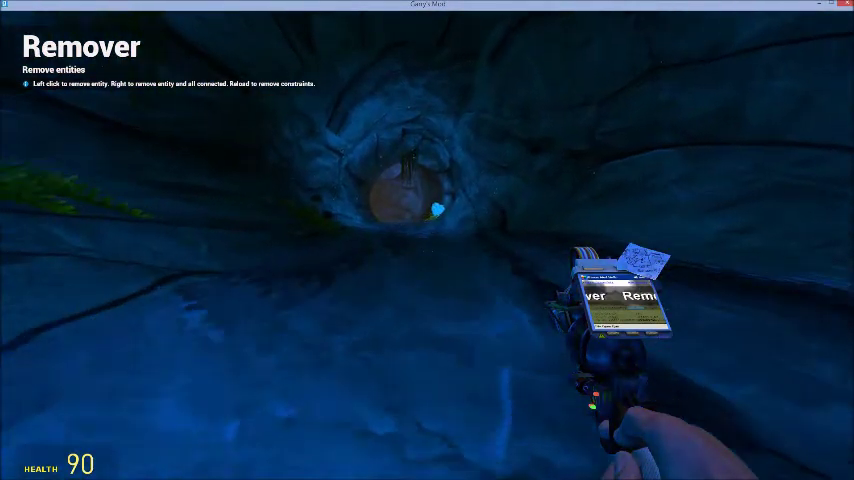
{"action": "key", "text": "w"}
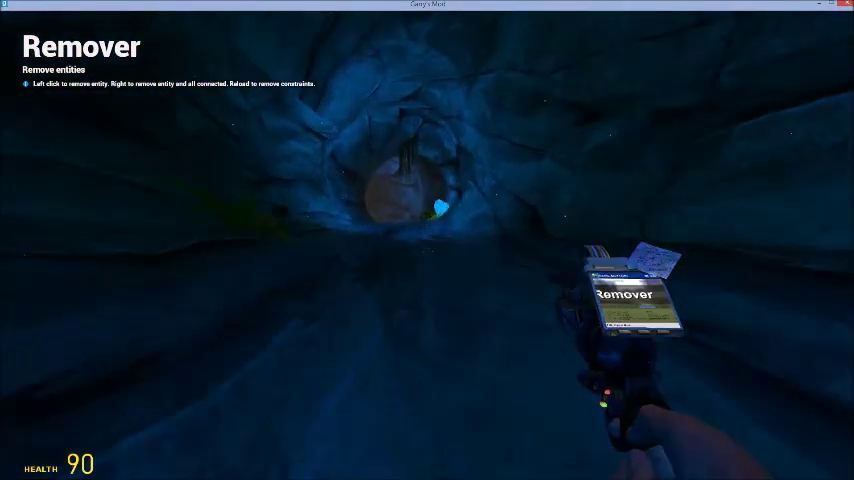
{"action": "key", "text": "w"}
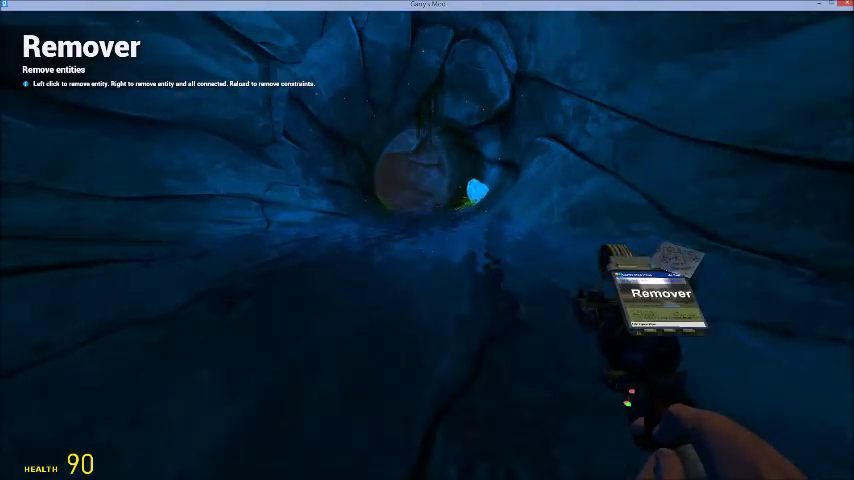
{"action": "key", "text": "w"}
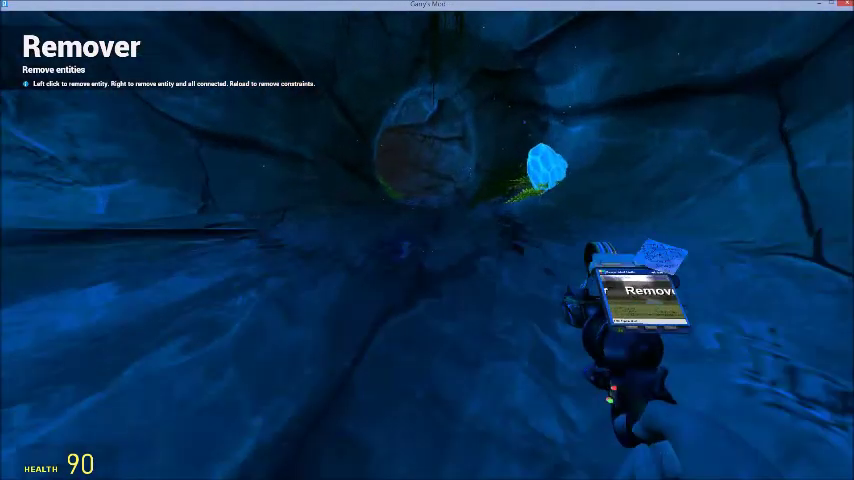
{"action": "key", "text": "w"}
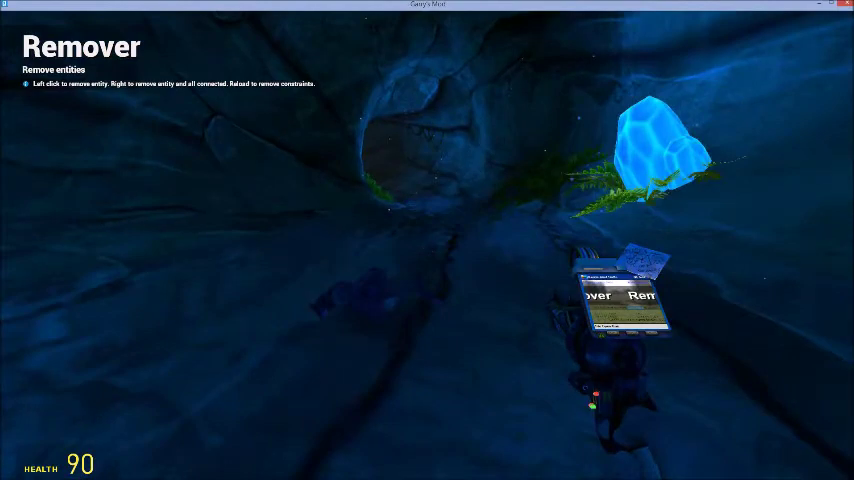
{"action": "key", "text": "w"}
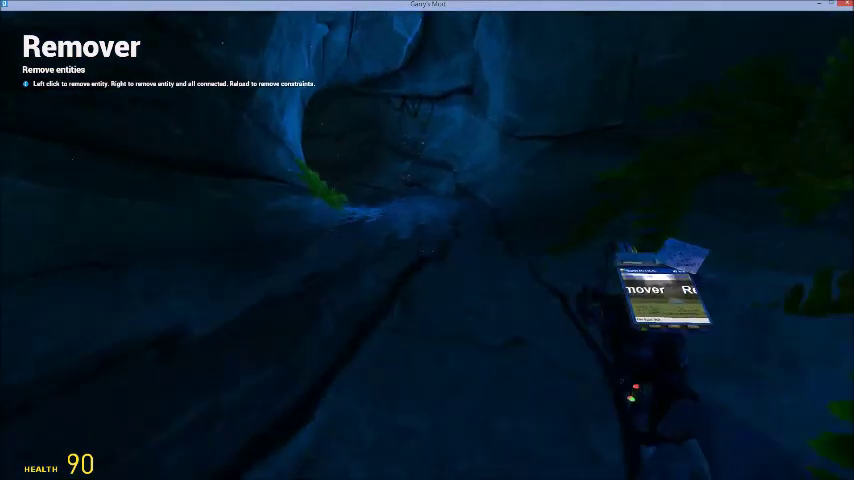
{"action": "key", "text": "w"}
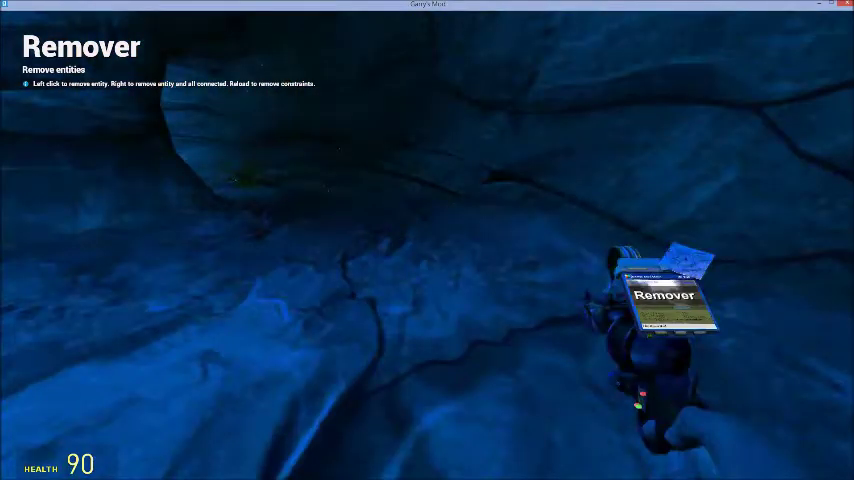
Walk through the dark cave past the body toward the lit sandstone tunnel
{"action": "key", "text": "w"}
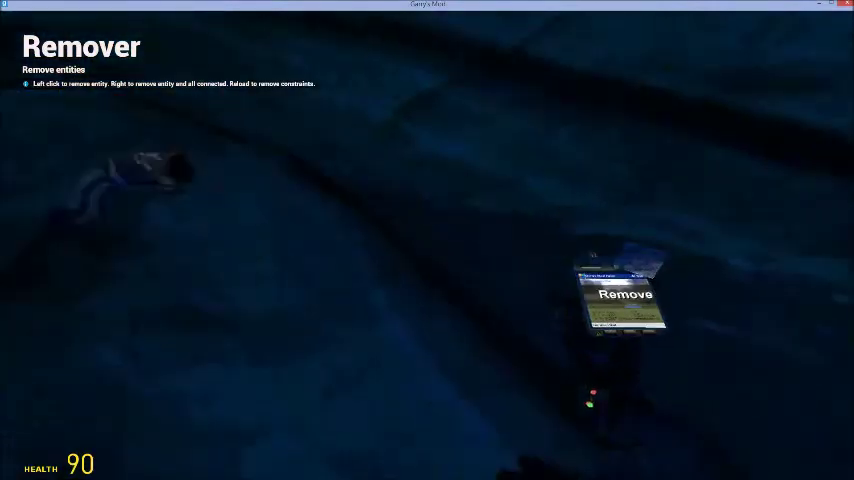
{"action": "key", "text": "w"}
{"action": "key", "text": "w"}
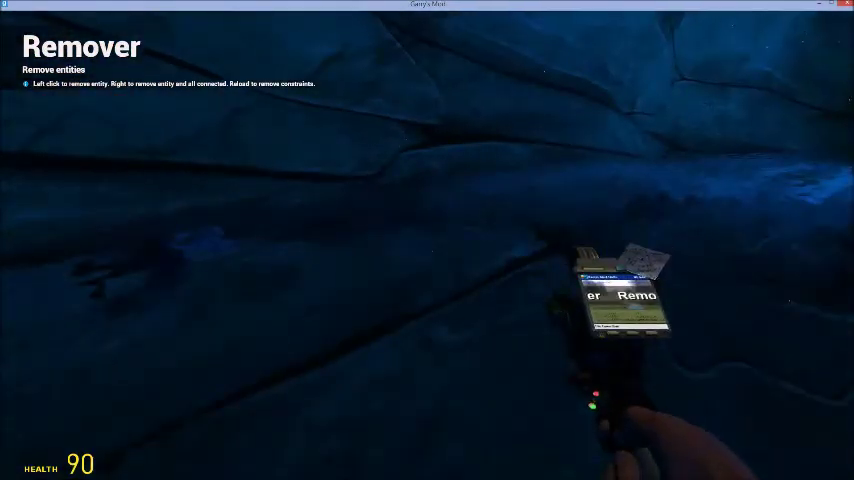
{"action": "key", "text": "w"}
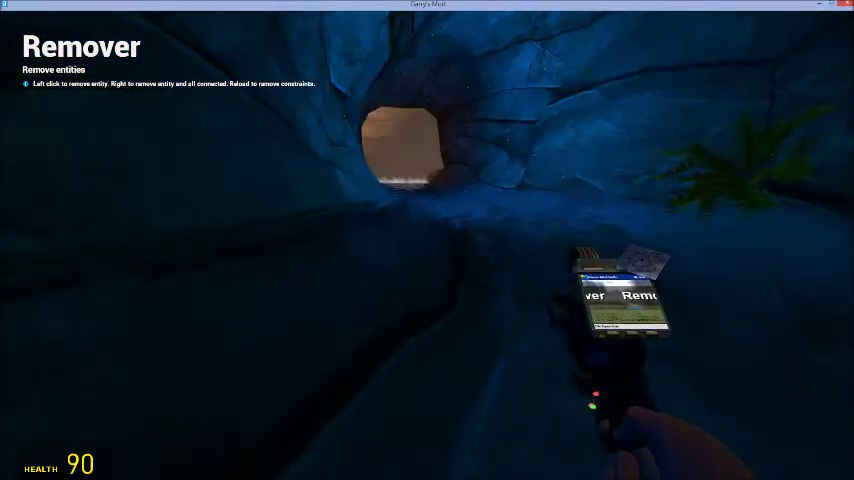
{"action": "key", "text": "w"}
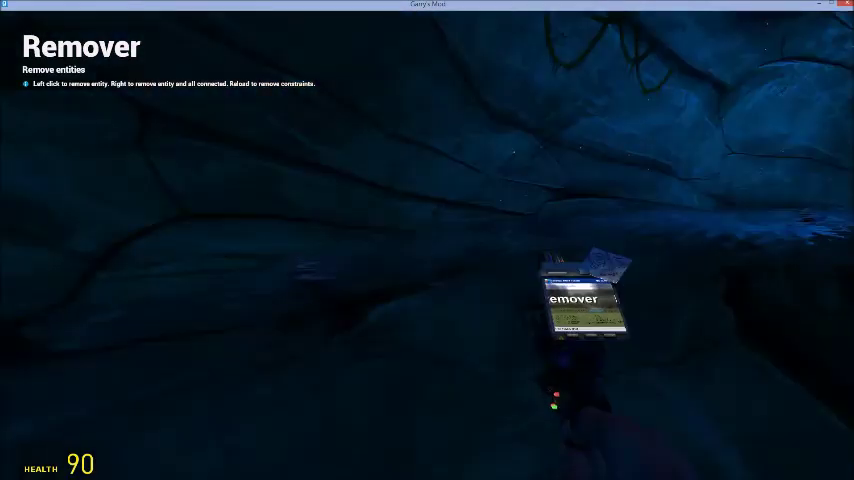
{"action": "key", "text": "w"}
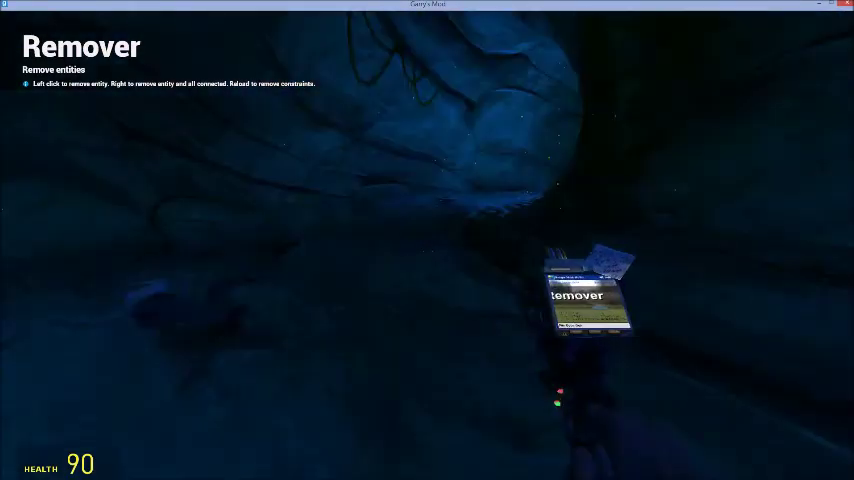
{"action": "key", "text": "w"}
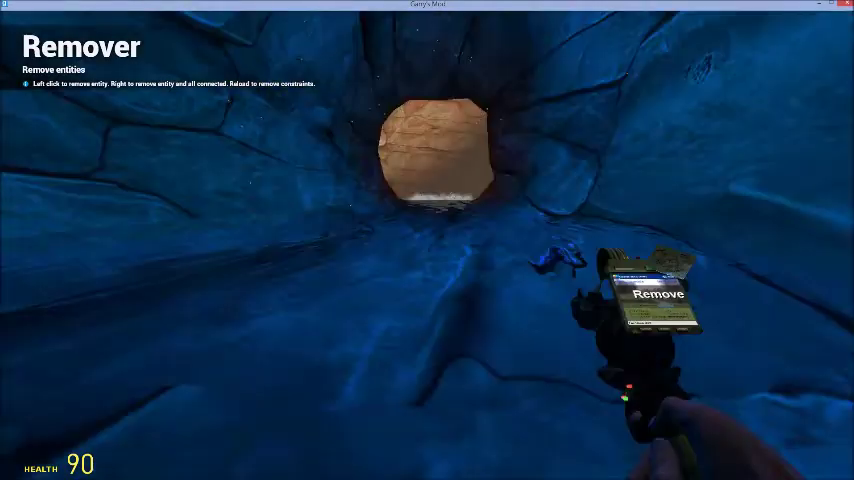
{"action": "key", "text": "w"}
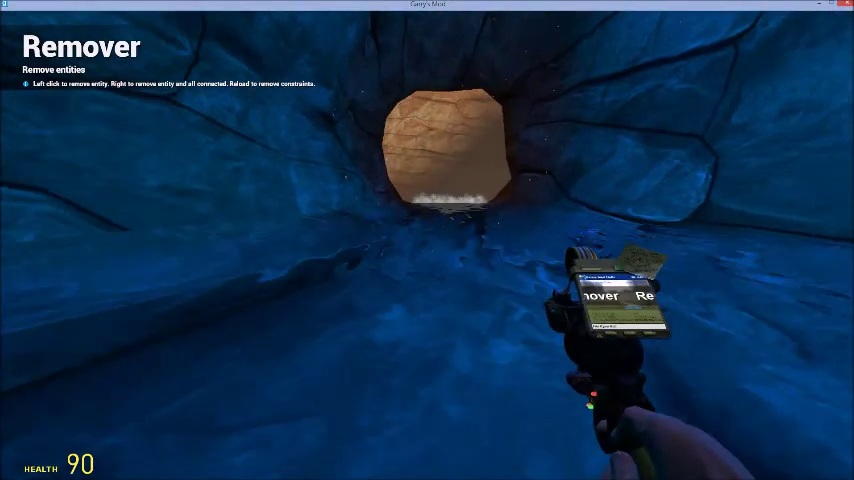
{"action": "key", "text": "w"}
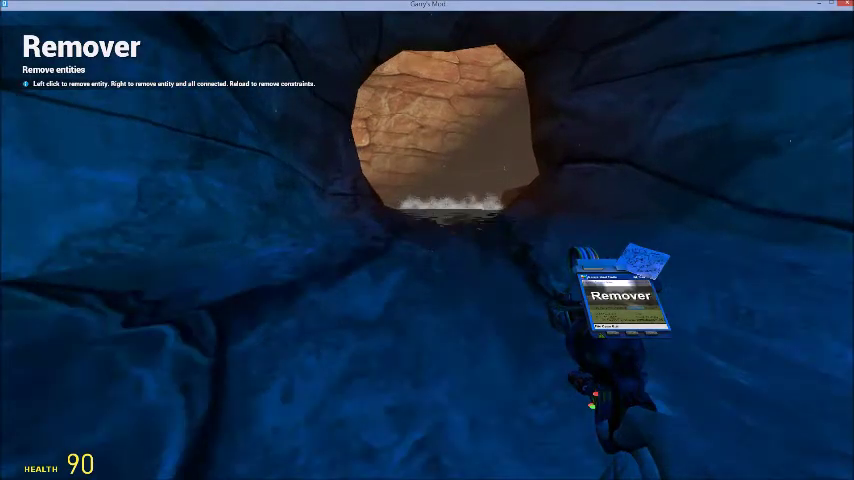
{"action": "key", "text": "w"}
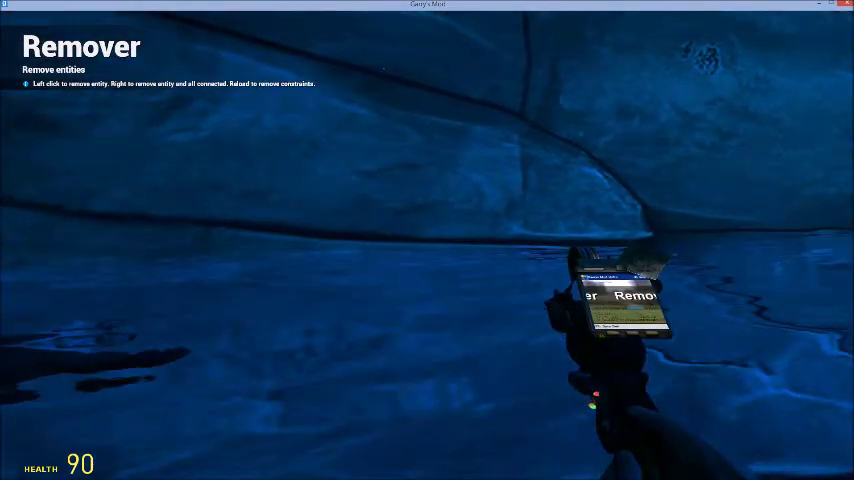
Swim through the foaming water and surface in the canyon facing the waterfall
{"action": "key", "text": "w"}
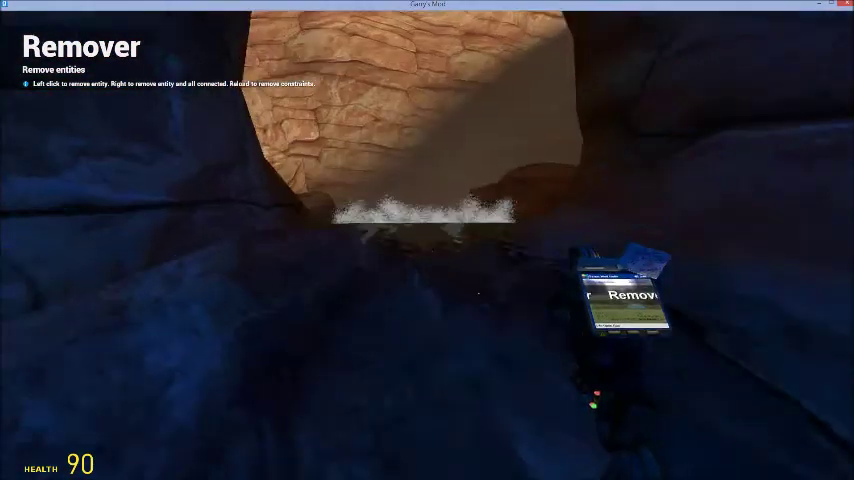
{"action": "key", "text": "w"}
{"action": "key", "text": "w"}
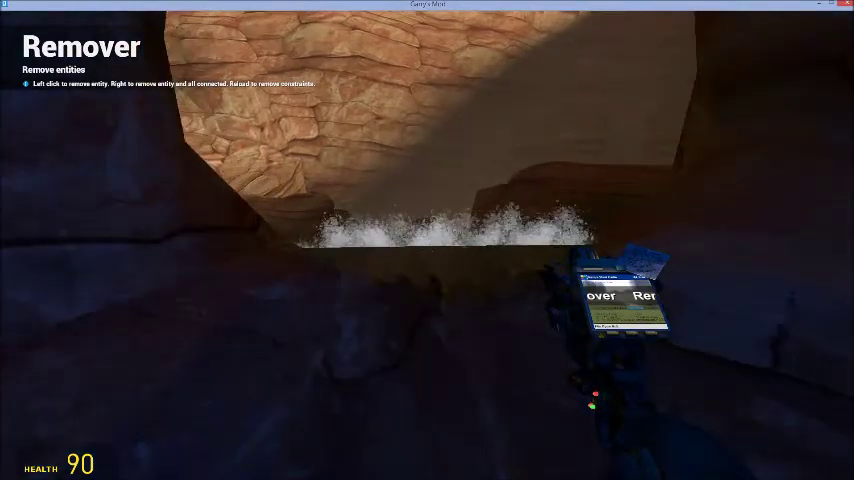
{"action": "key", "text": "w"}
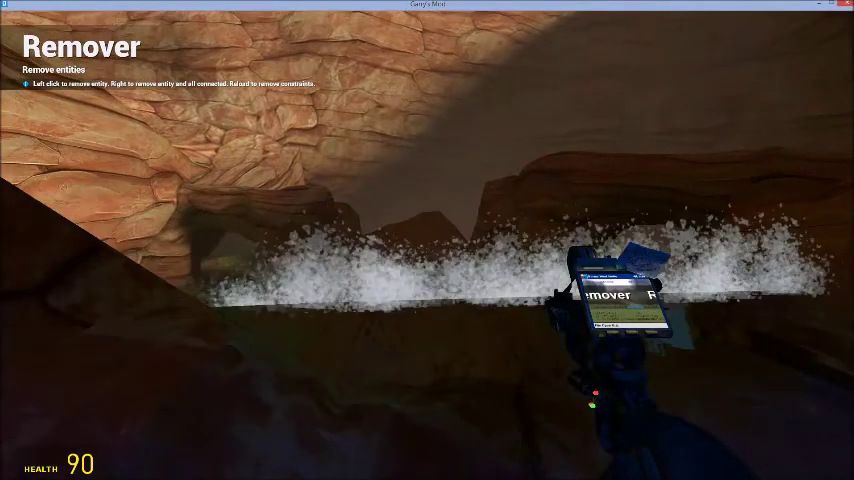
{"action": "key", "text": "w"}
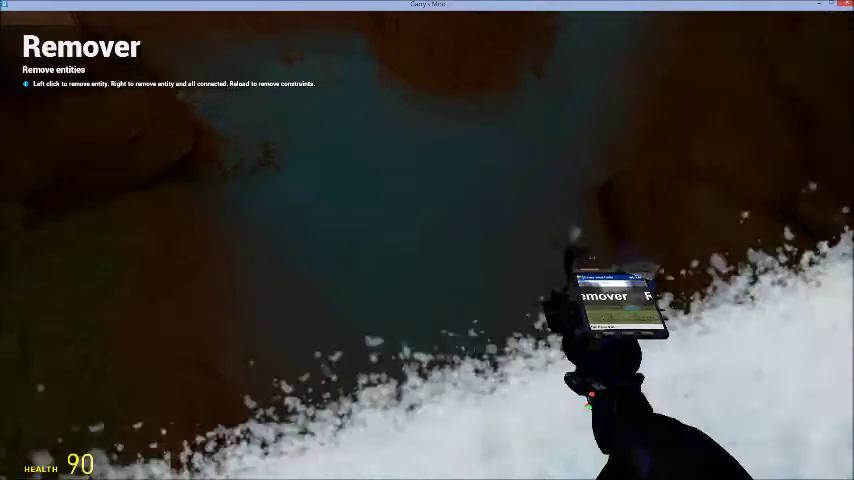
{"action": "key", "text": "w"}
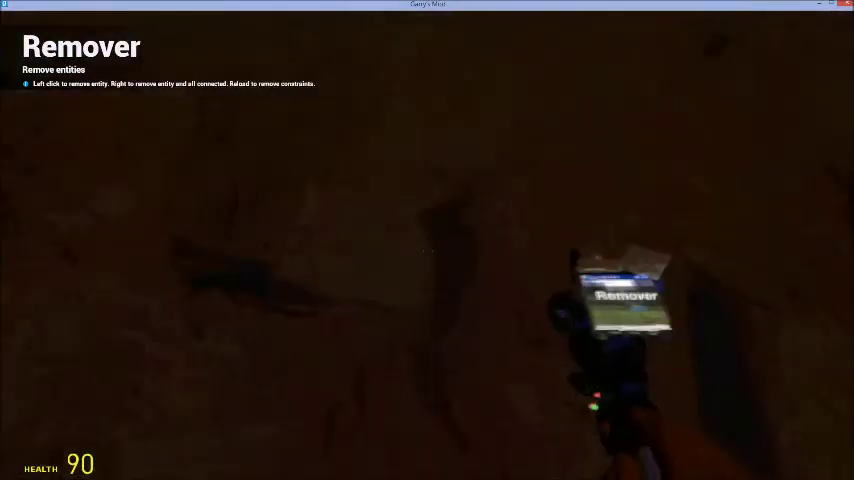
{"action": "key", "text": "w"}
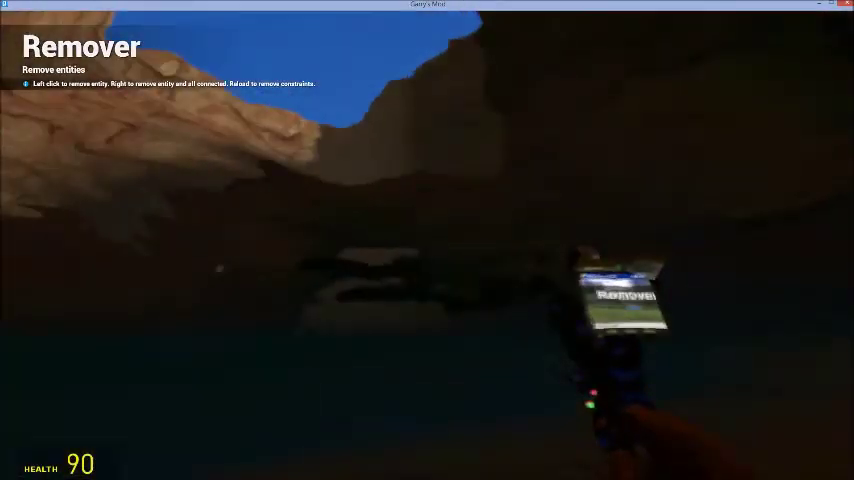
{"action": "key", "text": "w"}
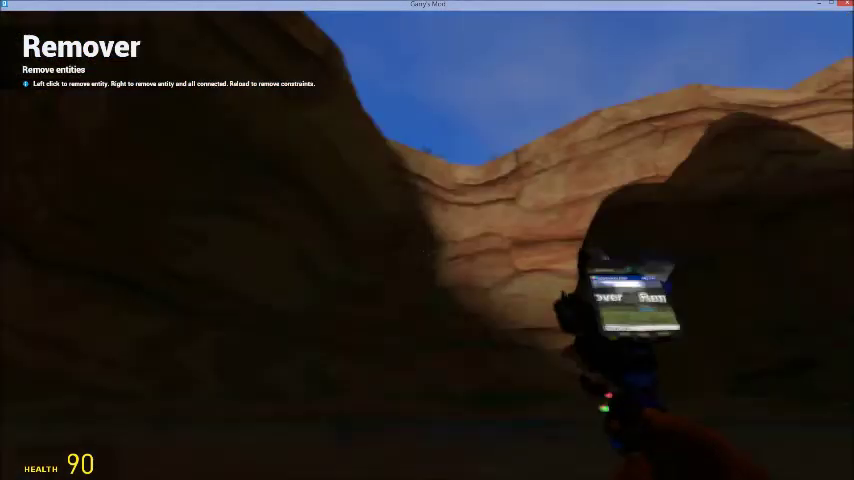
{"action": "key", "text": "w"}
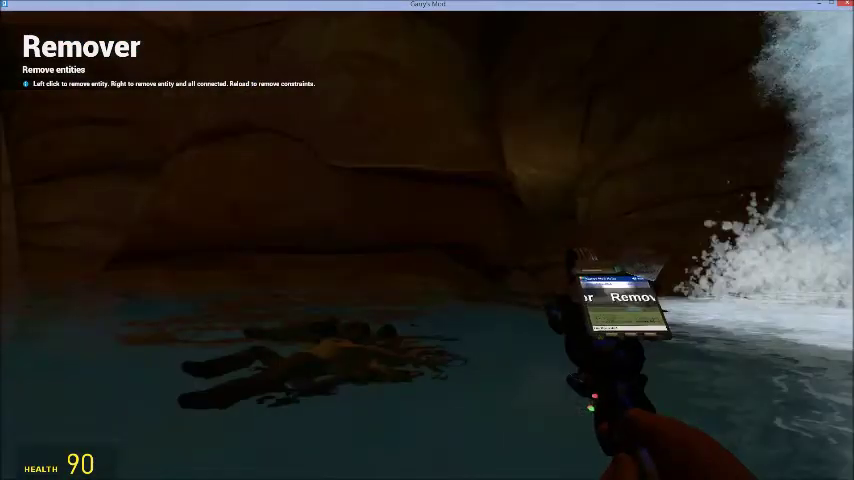
{"action": "key", "text": "w"}
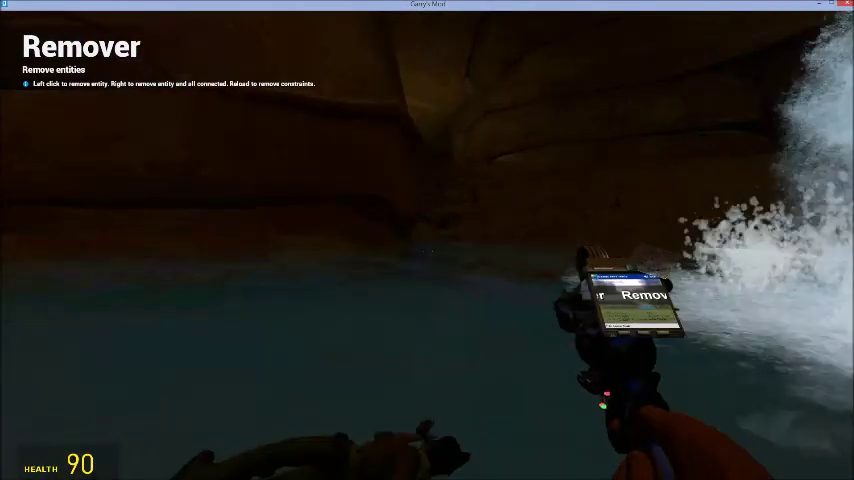
{"action": "key", "text": "w"}
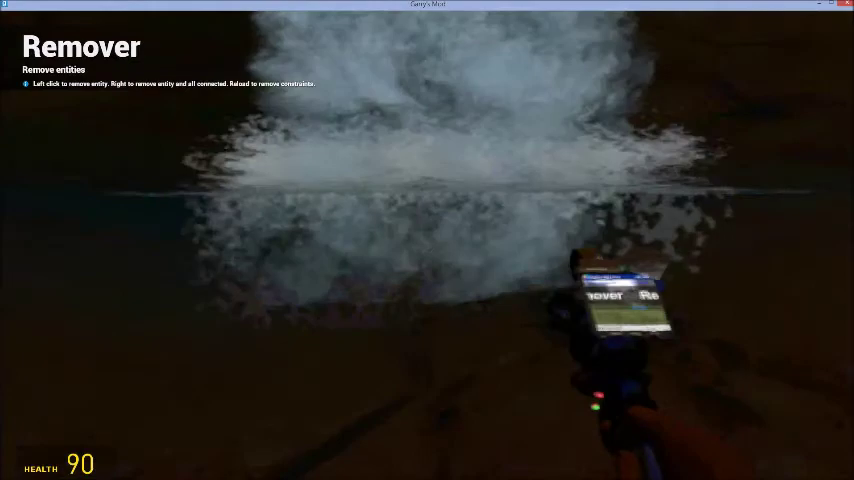
{"action": "key", "text": "w"}
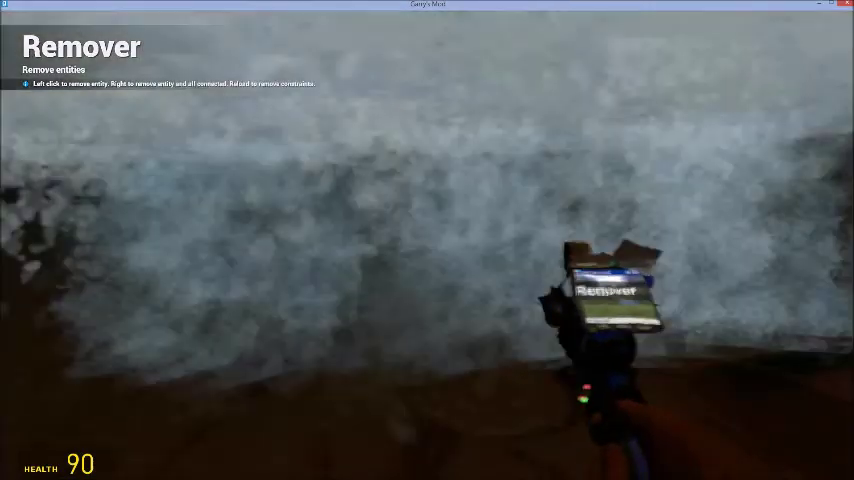
{"action": "key", "text": "w"}
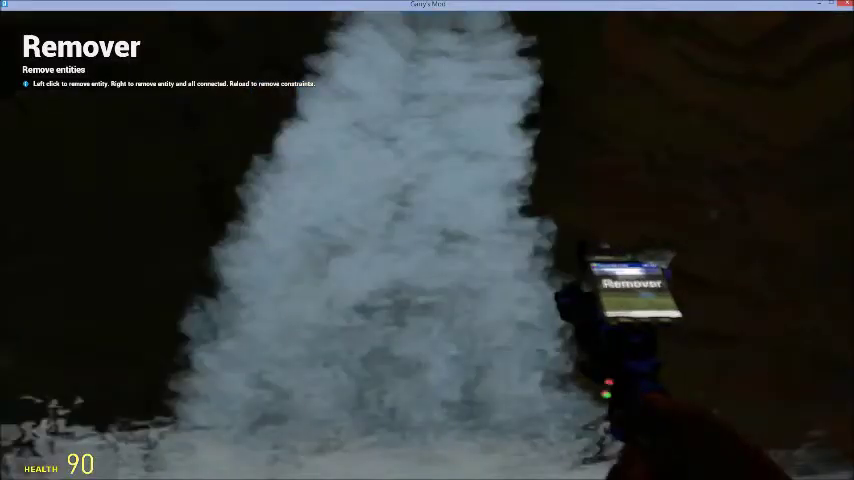
{"action": "key", "text": "w"}
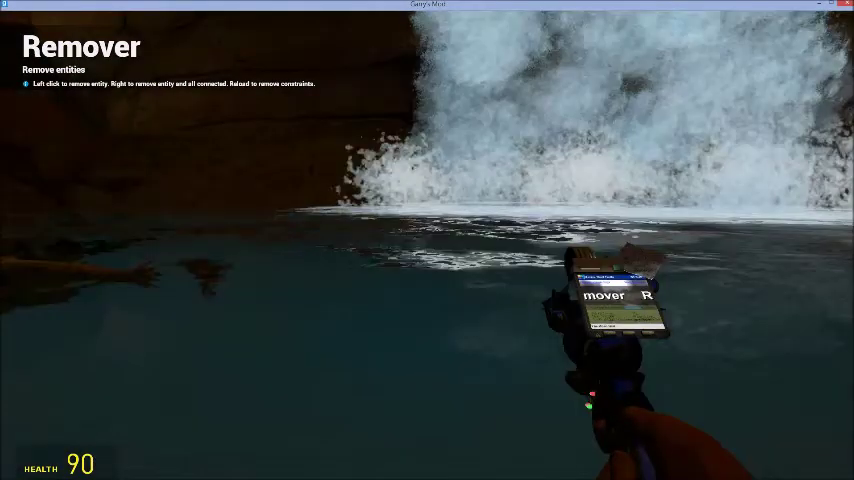
{"action": "key", "text": "w"}
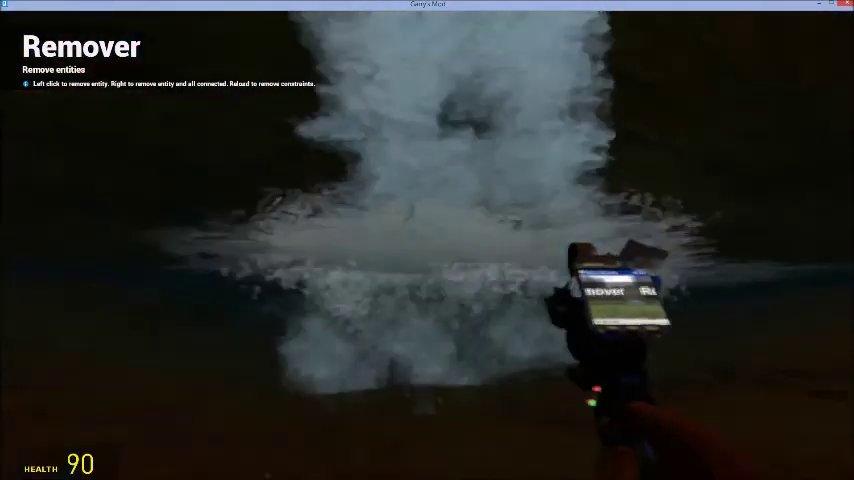
{"action": "key", "text": "w"}
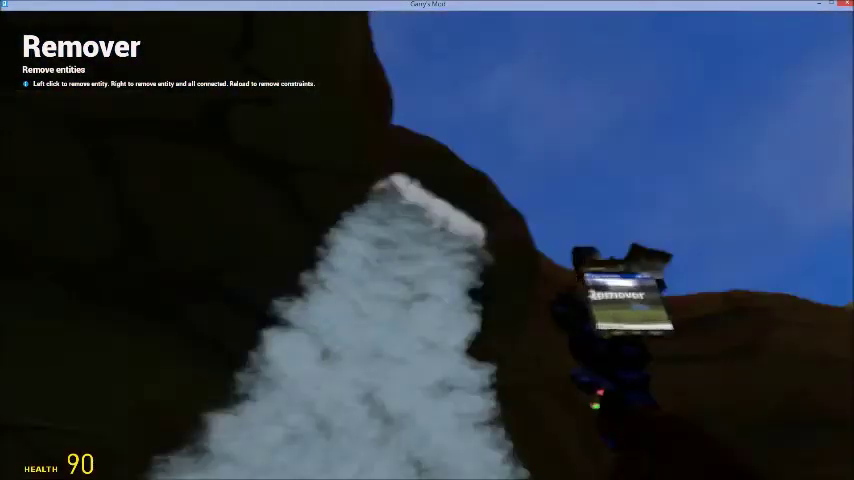
{"action": "key", "text": "w"}
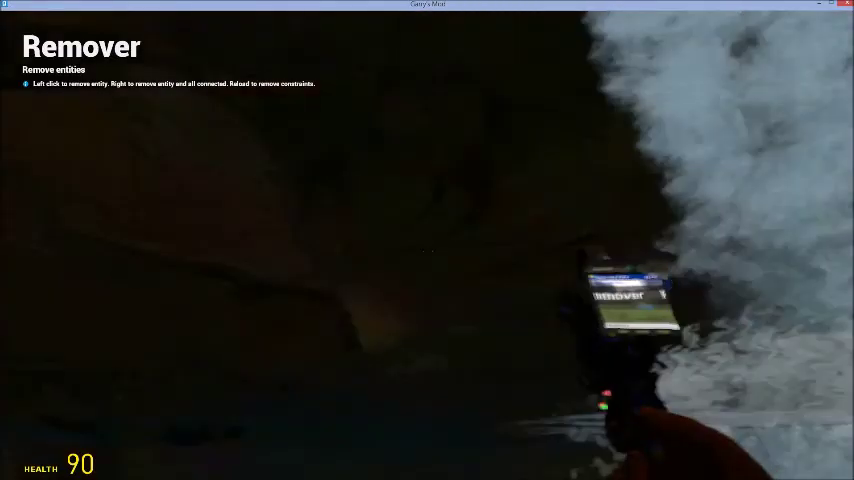
{"action": "key", "text": "w"}
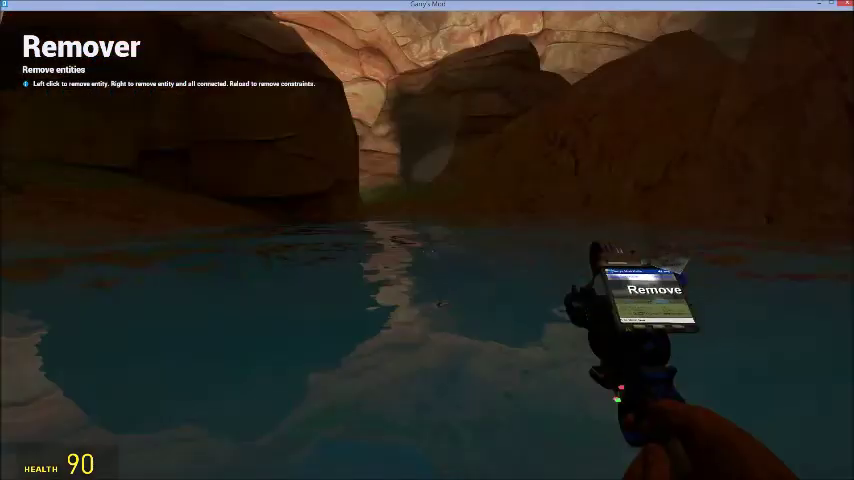
Remove the cave wall props and start walking through the canyon
{"action": "left_click", "coordinate": [427, 240]}
{"action": "key", "text": "w"}
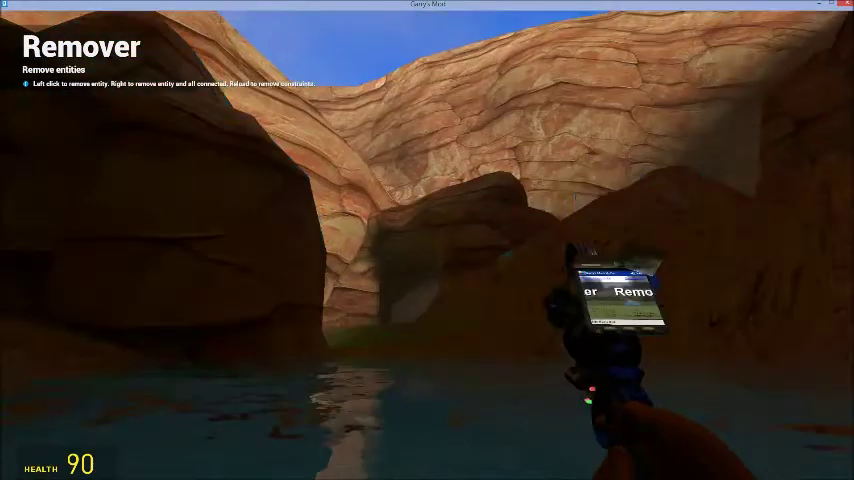
{"action": "key", "text": "w"}
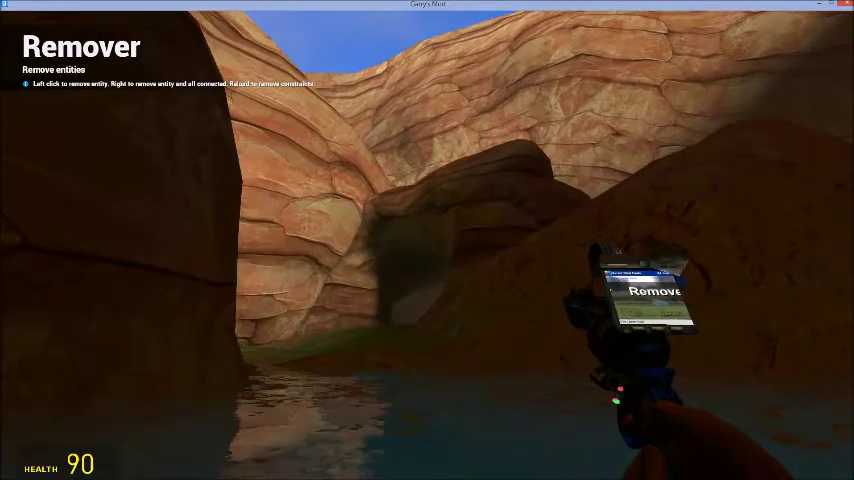
{"action": "key", "text": "w"}
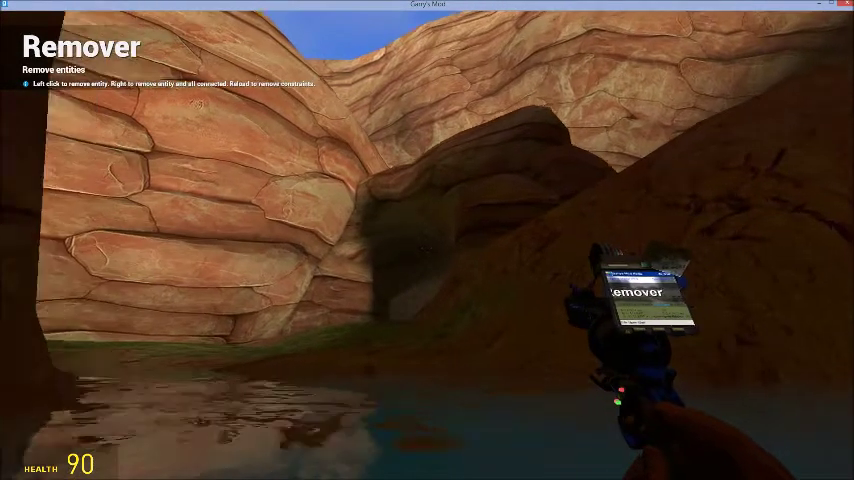
Walk under the rock overhang onto the grassy floor to face the two characters
{"action": "key", "text": "w"}
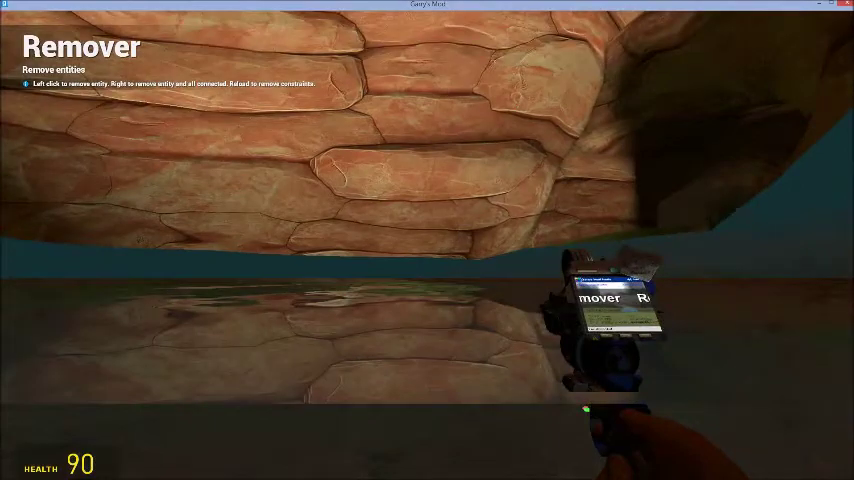
{"action": "key", "text": "w"}
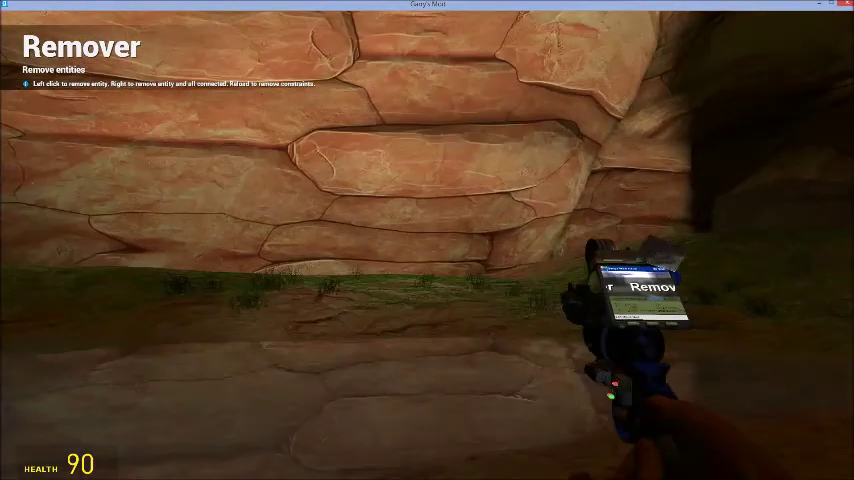
{"action": "key", "text": "w"}
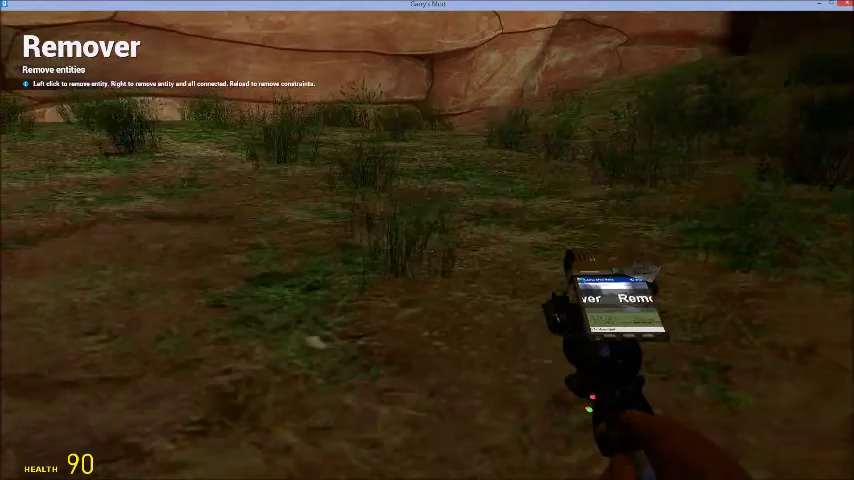
{"action": "key", "text": "w"}
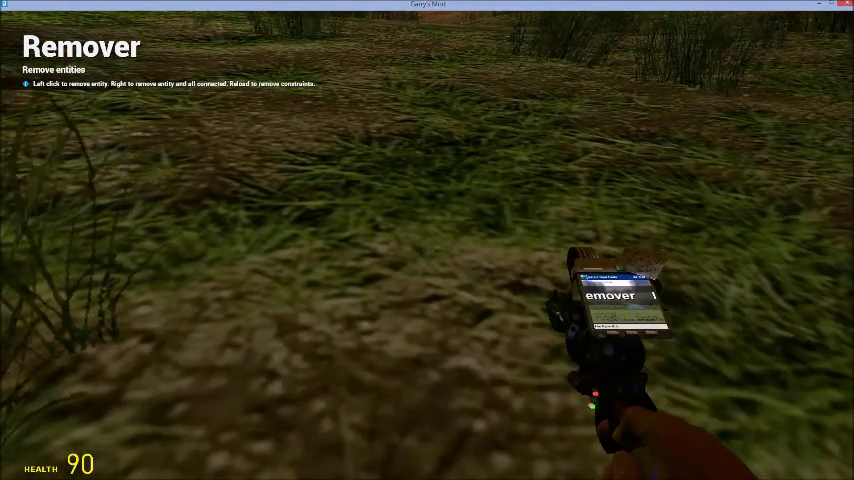
{"action": "key", "text": "w"}
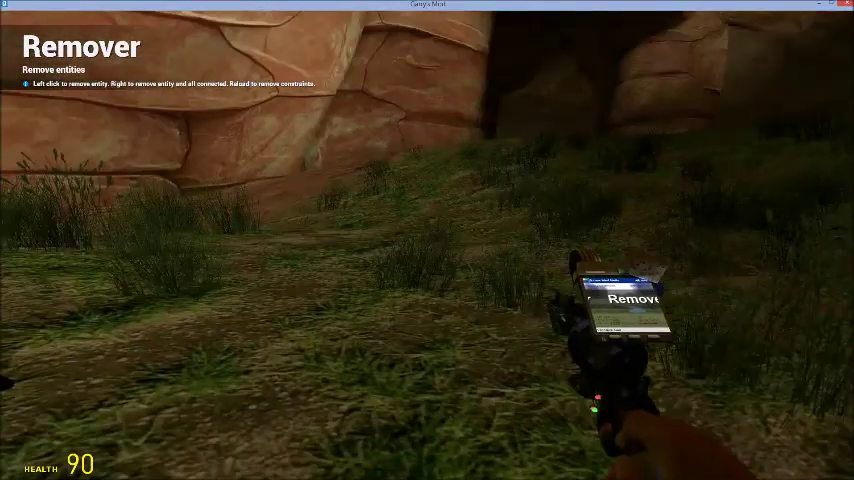
{"action": "key", "text": "w"}
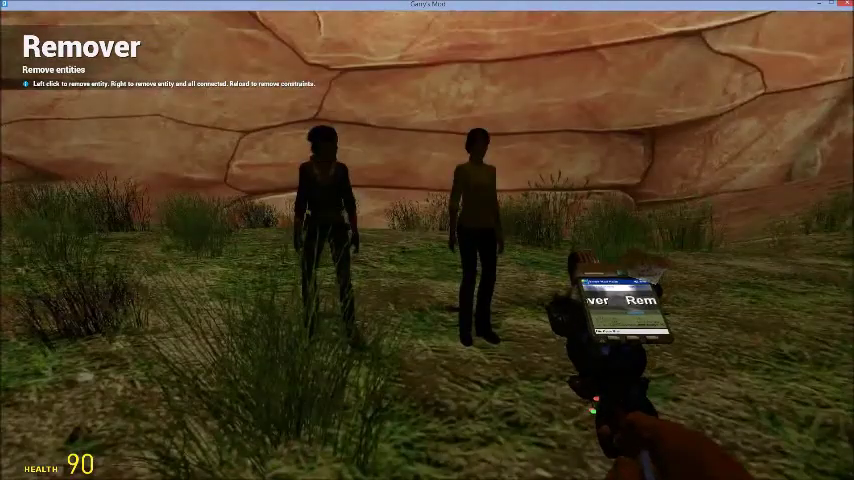
{"action": "key", "text": "w"}
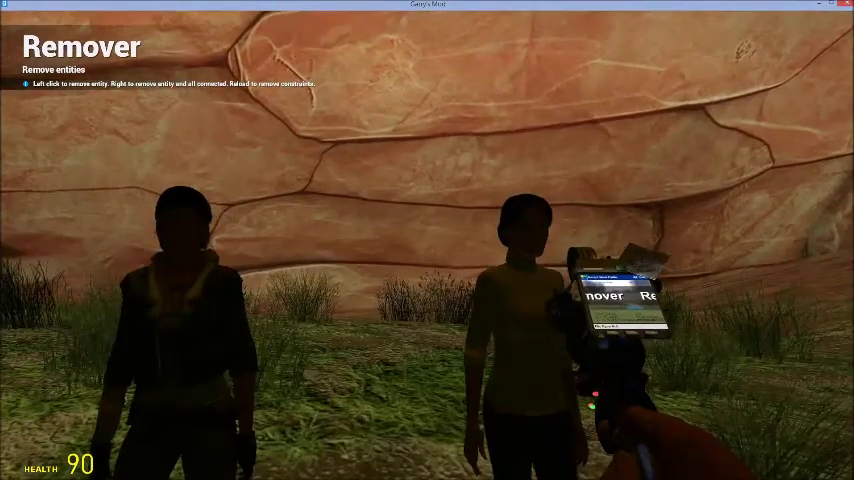
{"action": "key", "text": "w"}
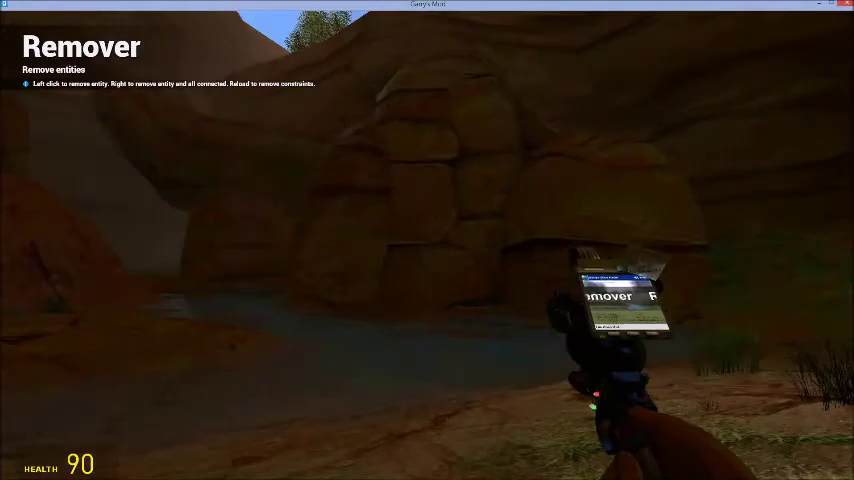
{"action": "key", "text": "w"}
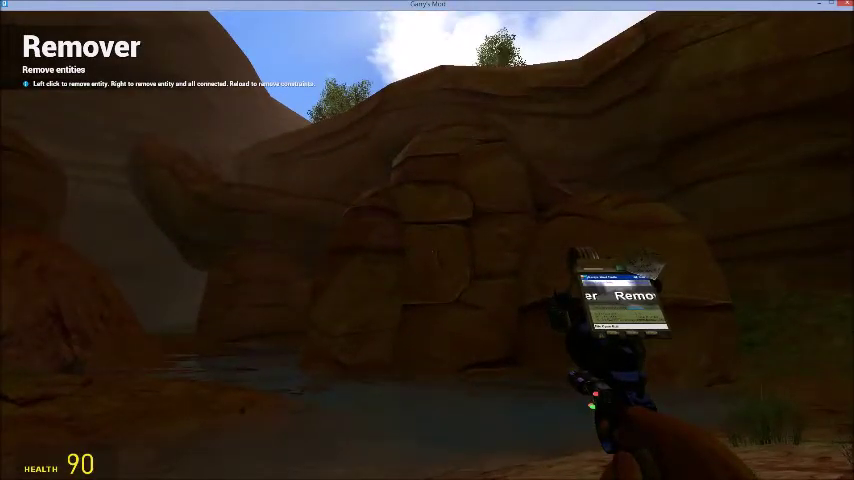
{"action": "key", "text": "w"}
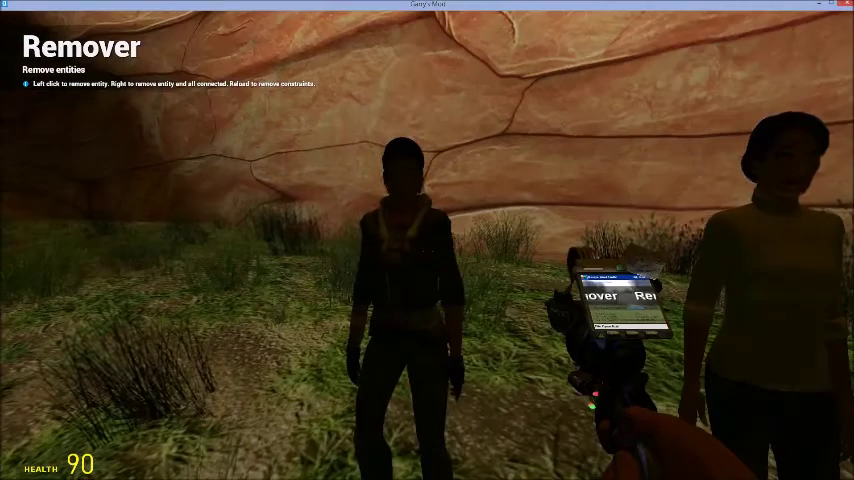
{"action": "key", "text": "w"}
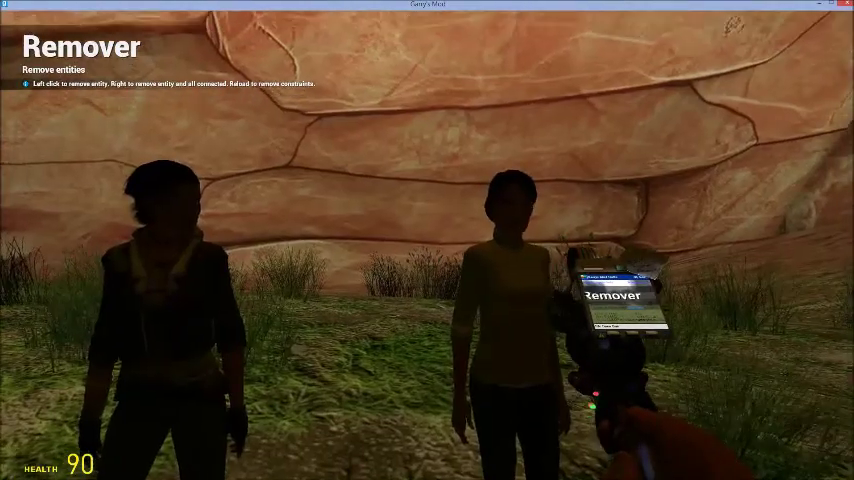
{"action": "key", "text": "w"}
{"action": "key", "text": "w"}
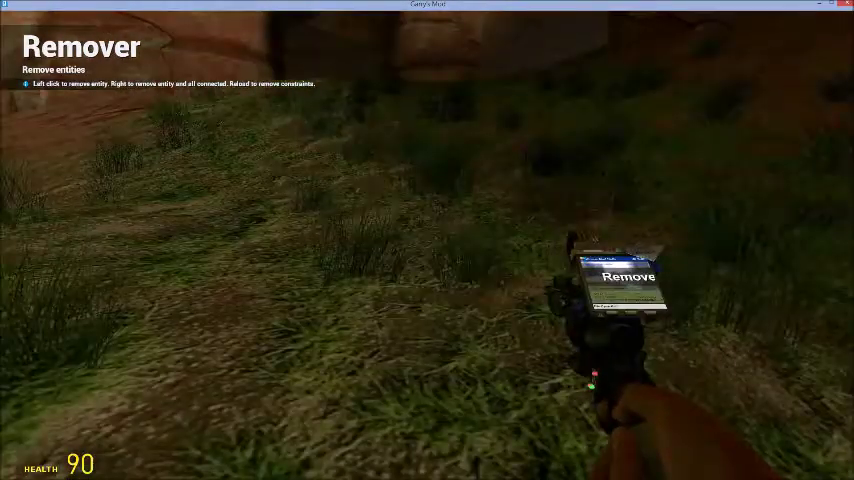
{"action": "key", "text": "w"}
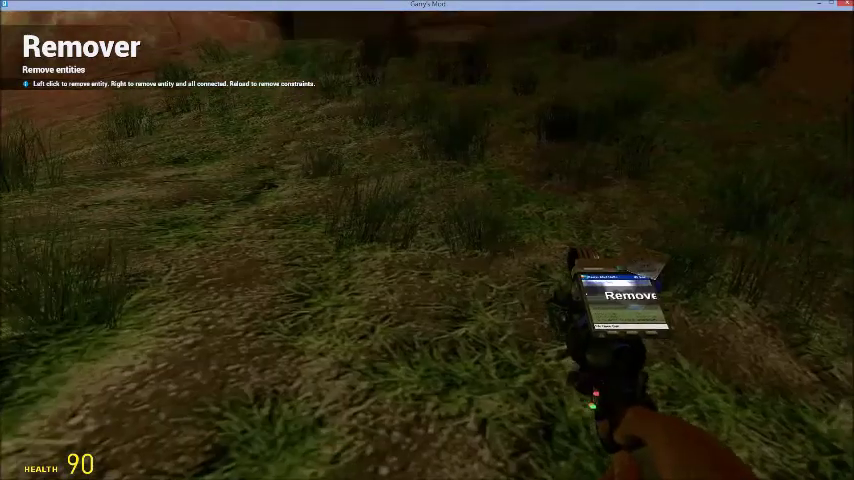
{"action": "key", "text": "w"}
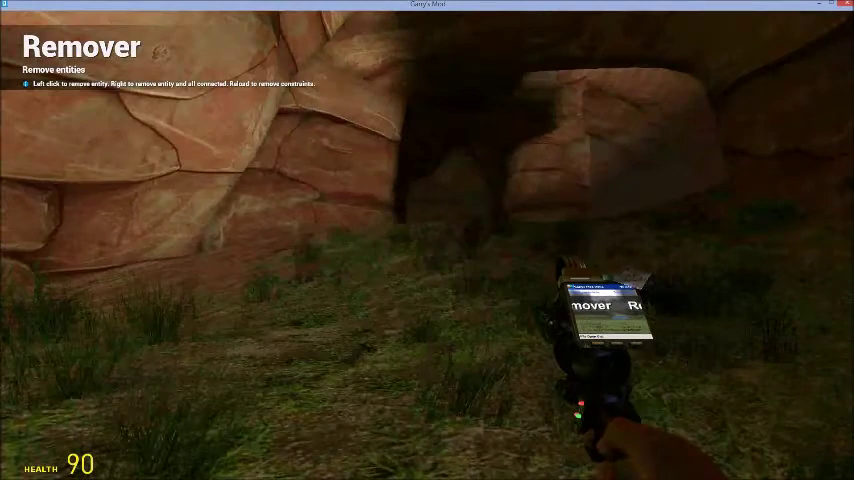
{"action": "key", "text": "w"}
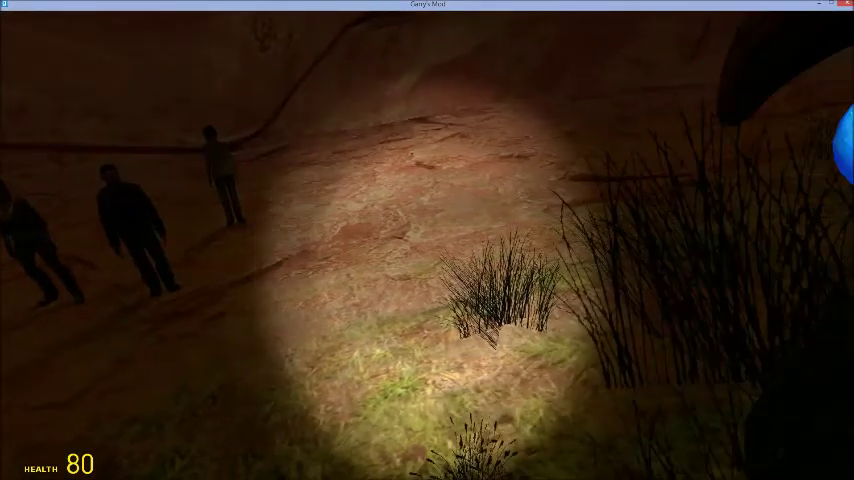
Place a large blue crystal cluster on the grassy alcove floor
{"action": "left_click", "coordinate": [427, 240]}
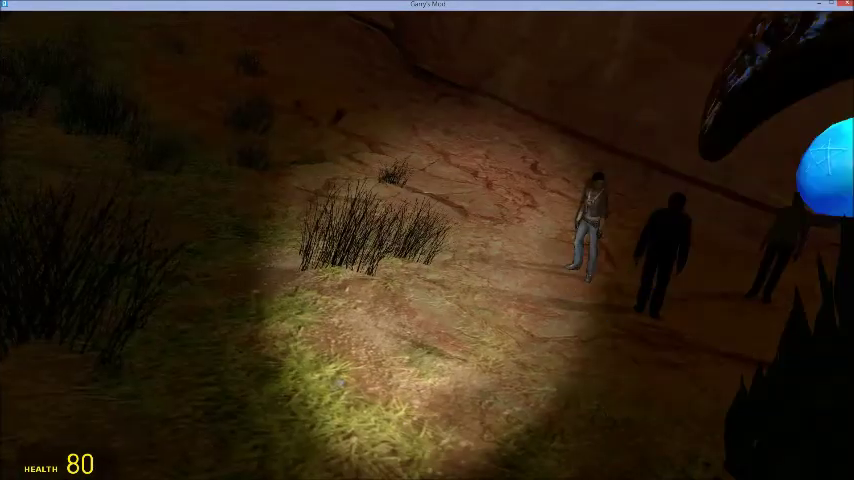
Spawn a crystal cluster, undo it with Z, then push the large cluster away
{"action": "left_click", "coordinate": [427, 240]}
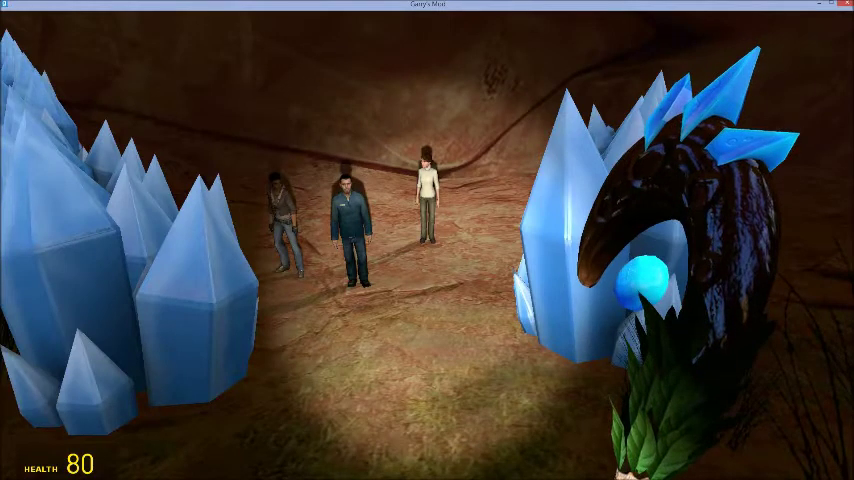
{"action": "key", "text": "z"}
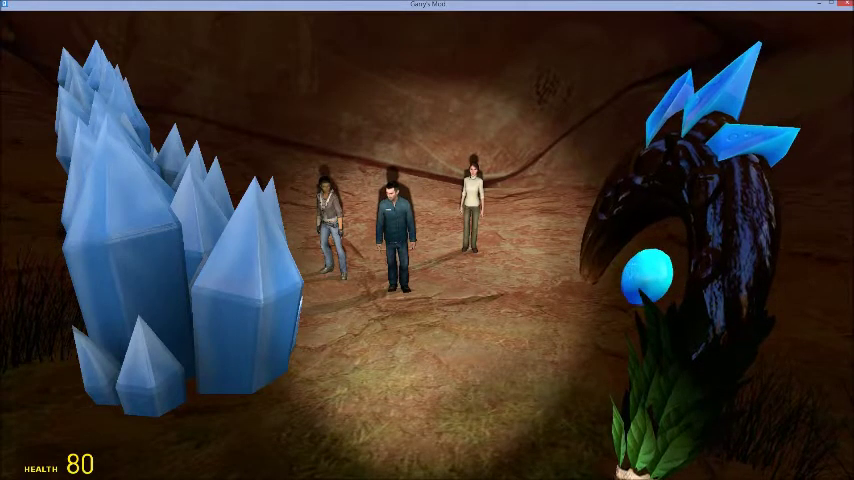
{"action": "left_click", "coordinate": [427, 240]}
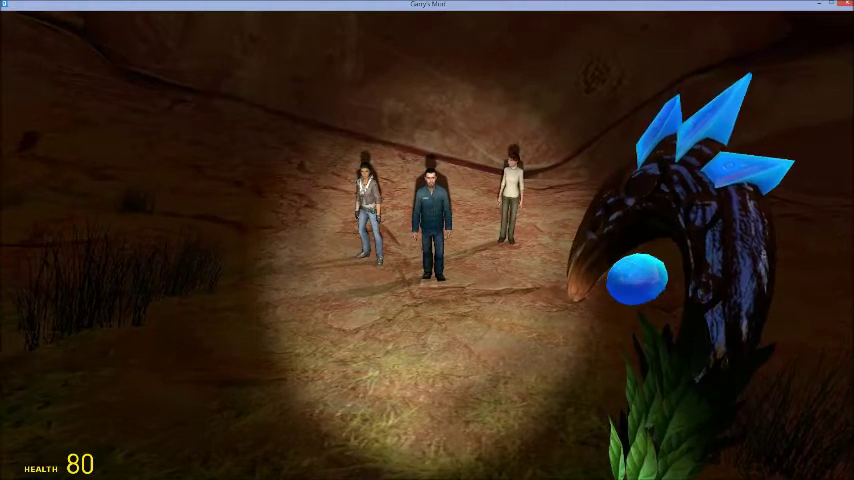
{"action": "key", "text": "w"}
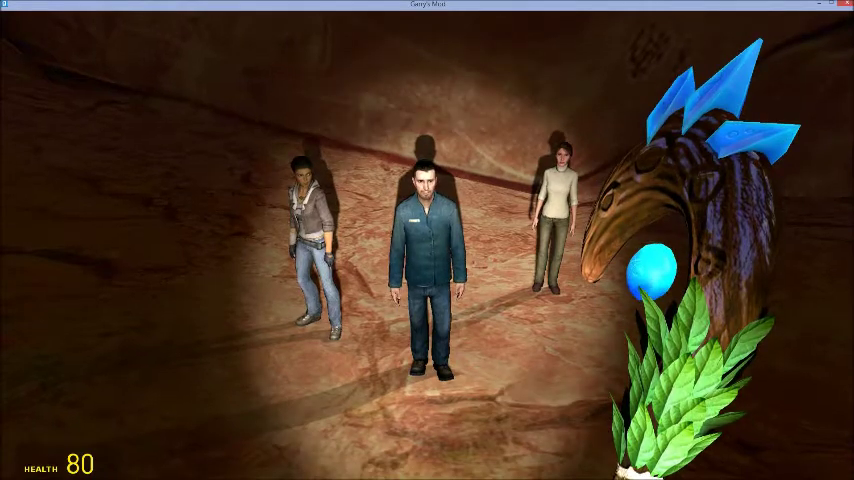
{"action": "scroll", "coordinate": [427, 240], "scroll_direction": "down", "scroll_amount": 1}
{"action": "scroll", "coordinate": [427, 240], "scroll_direction": "down", "scroll_amount": 1}
{"action": "scroll", "coordinate": [427, 240], "scroll_direction": "down", "scroll_amount": 1}
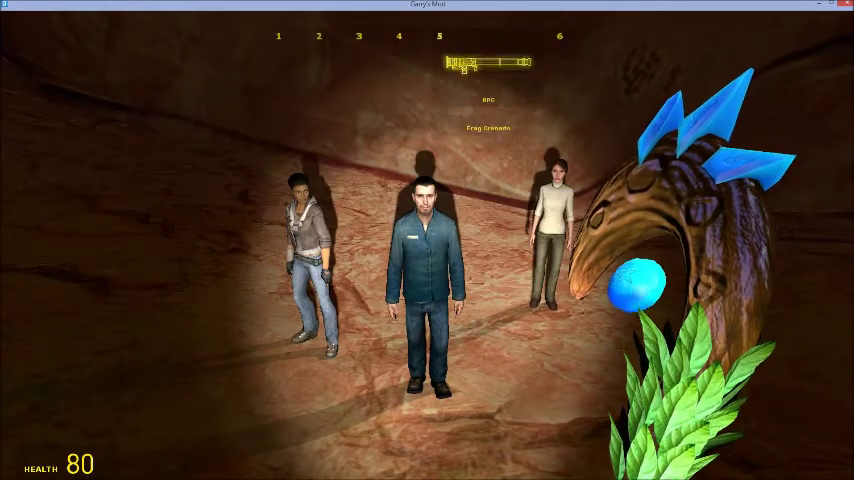
{"action": "scroll", "coordinate": [427, 240], "scroll_direction": "down", "scroll_amount": 1}
Swap the nature staff for the Remover tool gun in slot 6
{"action": "left_click", "coordinate": [427, 240]}
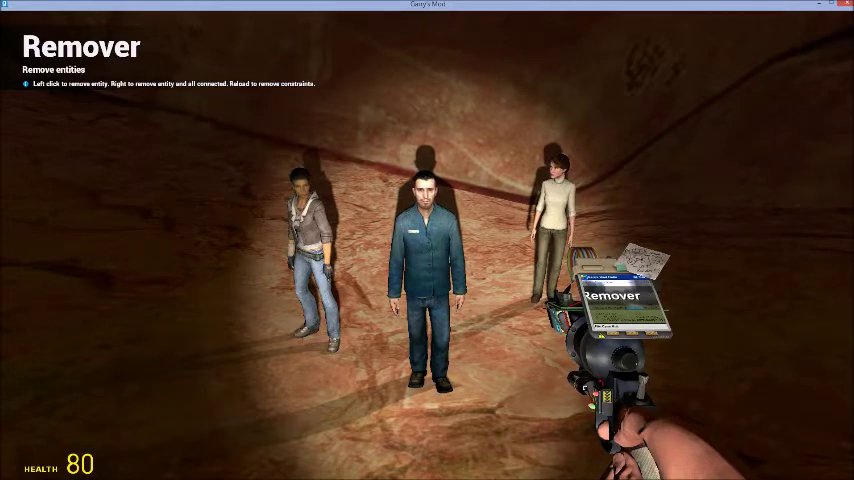
{"action": "scroll", "coordinate": [427, 240], "scroll_direction": "down", "scroll_amount": 1}
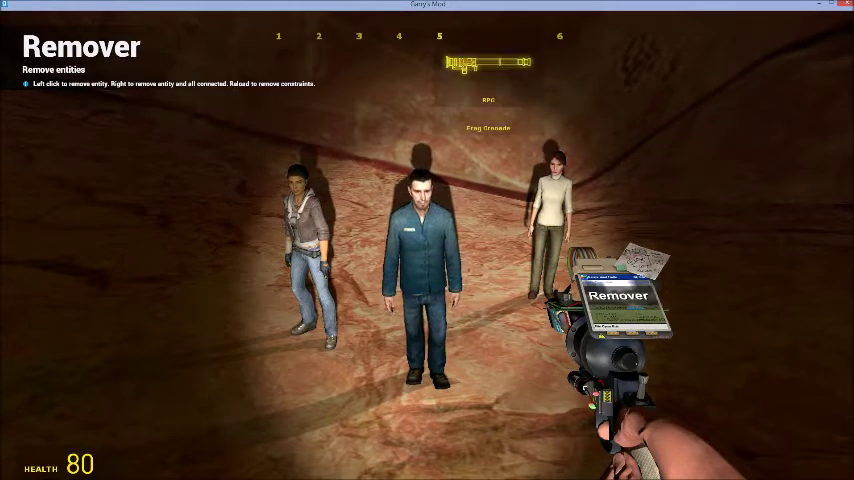
{"action": "scroll", "coordinate": [427, 240], "scroll_direction": "down", "scroll_amount": 2}
{"action": "scroll", "coordinate": [427, 240], "scroll_direction": "up", "scroll_amount": 2}
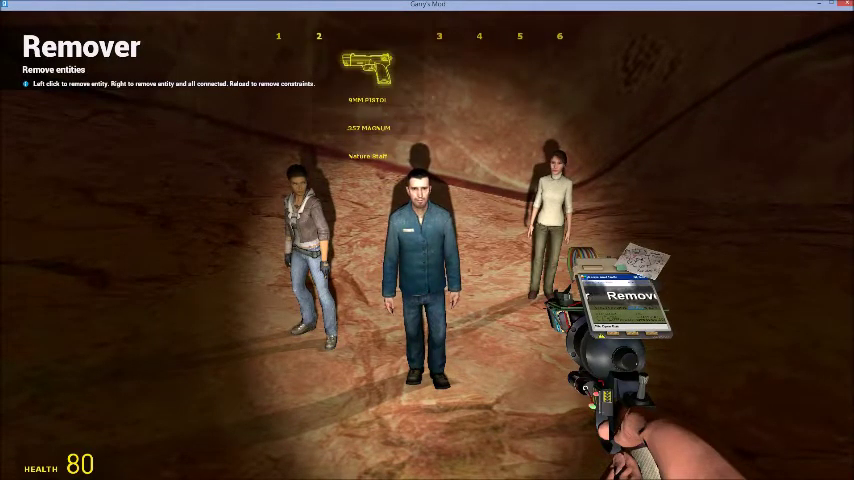
{"action": "left_click", "coordinate": [427, 240]}
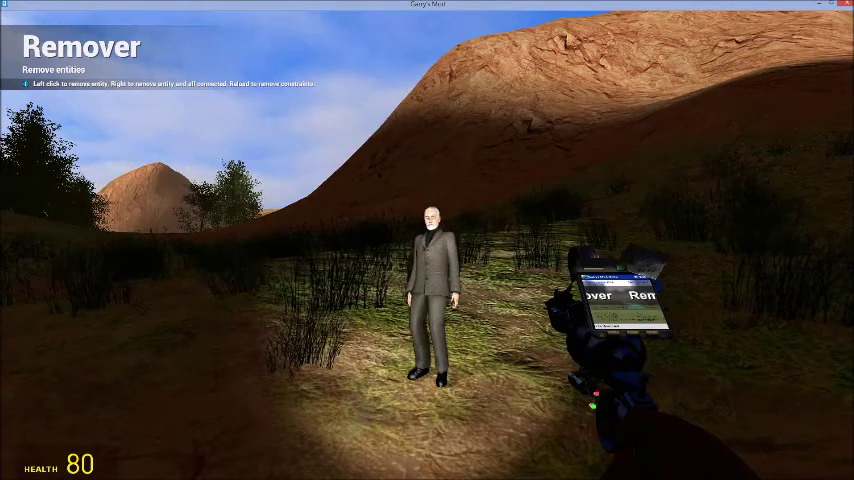
{"action": "scroll", "coordinate": [427, 240], "scroll_direction": "up", "scroll_amount": 1}
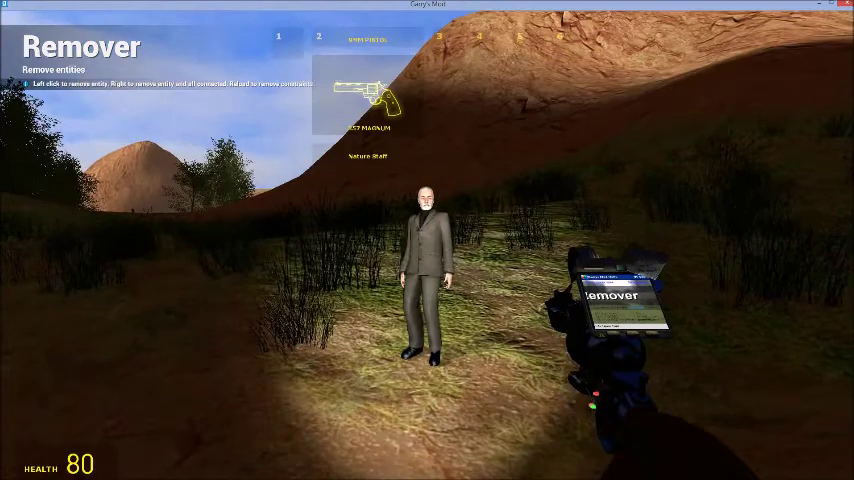
Equip the 9mm pistol, fire once at the suited man, and turn toward the woman
{"action": "left_click", "coordinate": [427, 240]}
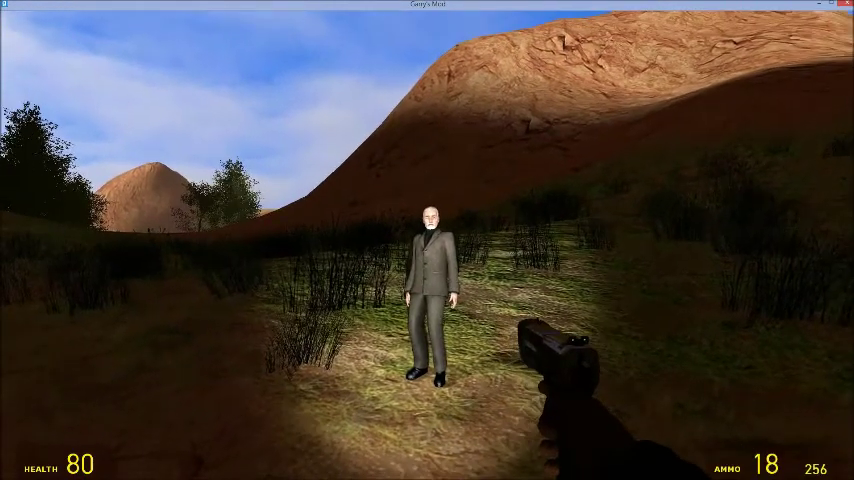
{"action": "left_click", "coordinate": [427, 240]}
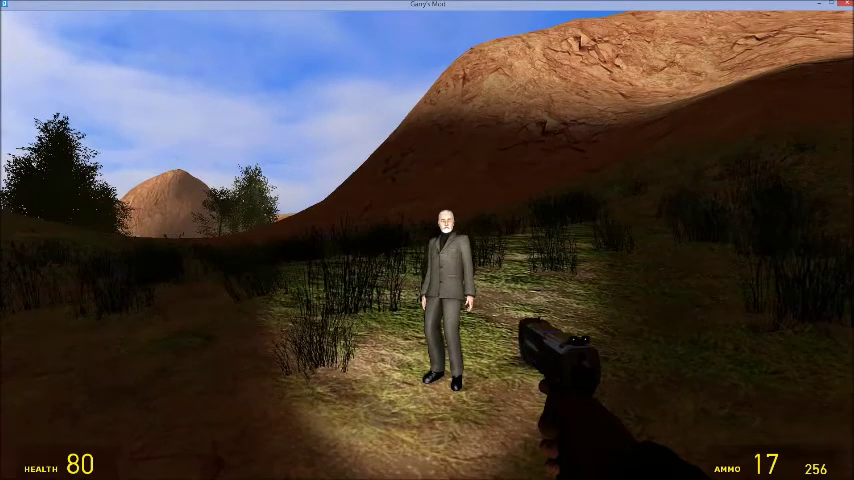
{"action": "key", "text": "a"}
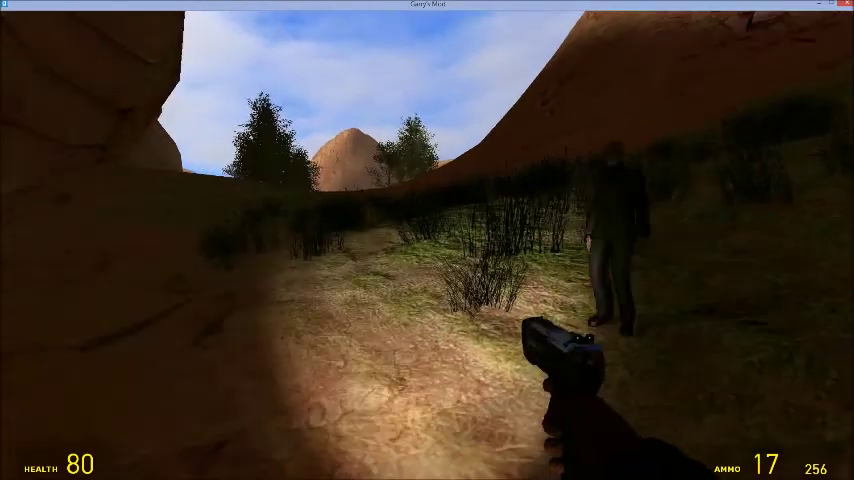
{"action": "key", "text": "a"}
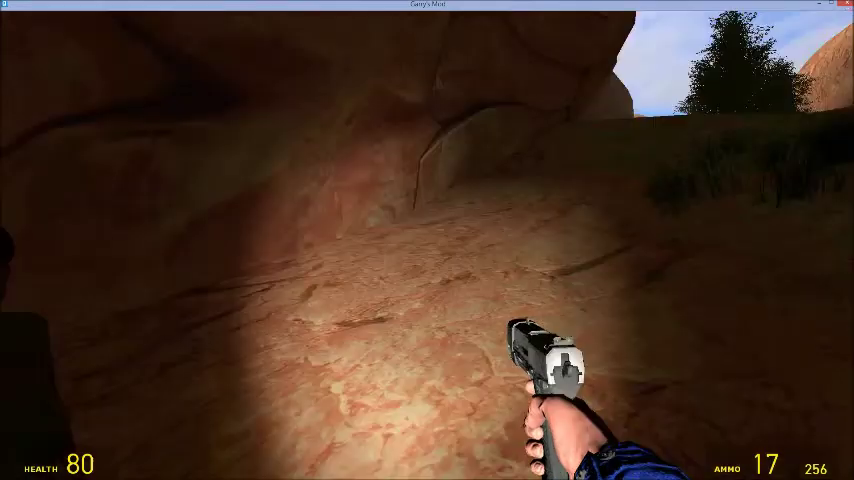
Turn back toward the suited man outdoors and reload the pistol
{"action": "left_click_drag", "start_coordinate": [427, 240], "coordinate": [700, 240]}
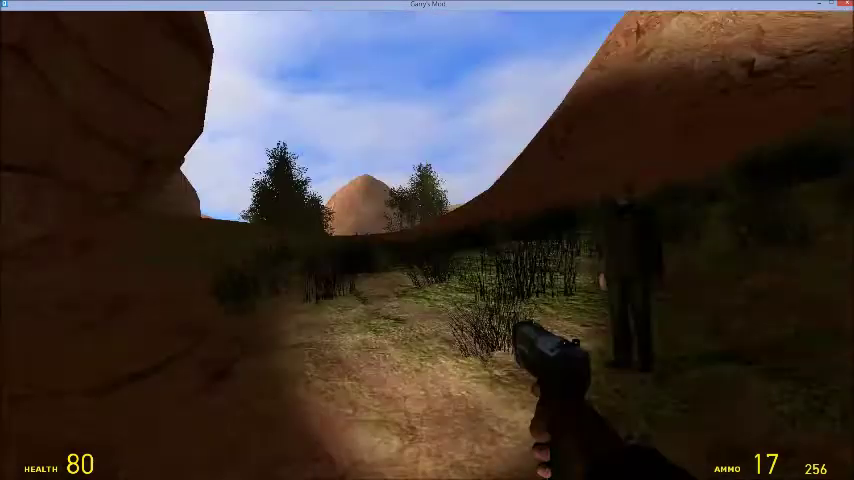
{"action": "left_click_drag", "start_coordinate": [427, 240], "coordinate": [440, 230]}
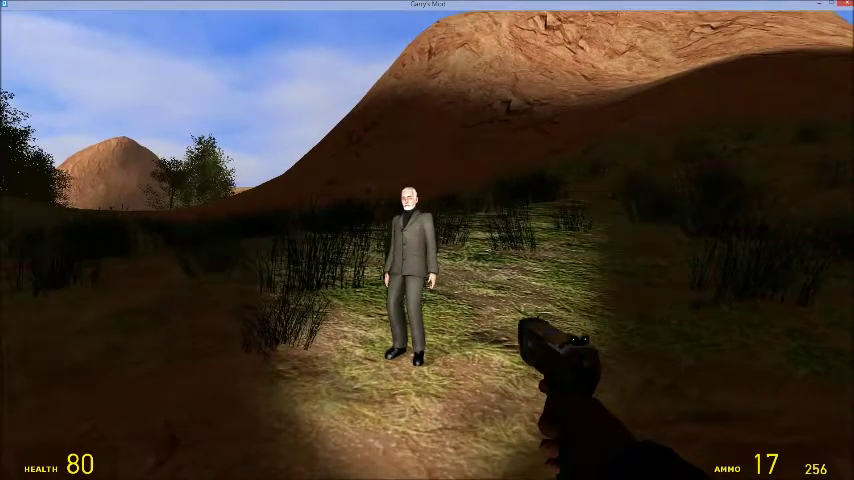
{"action": "key", "text": "r"}
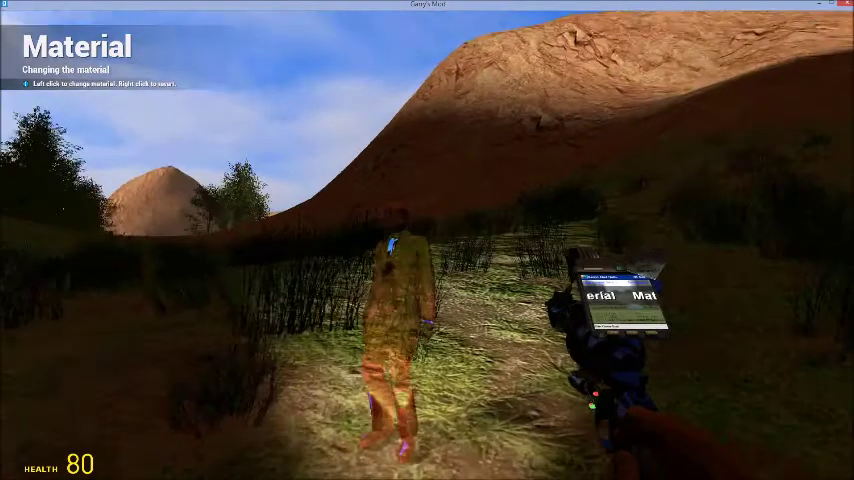
Give the soldier the orange translucent material, revert it to normal, and step back
{"action": "left_click", "coordinate": [427, 240]}
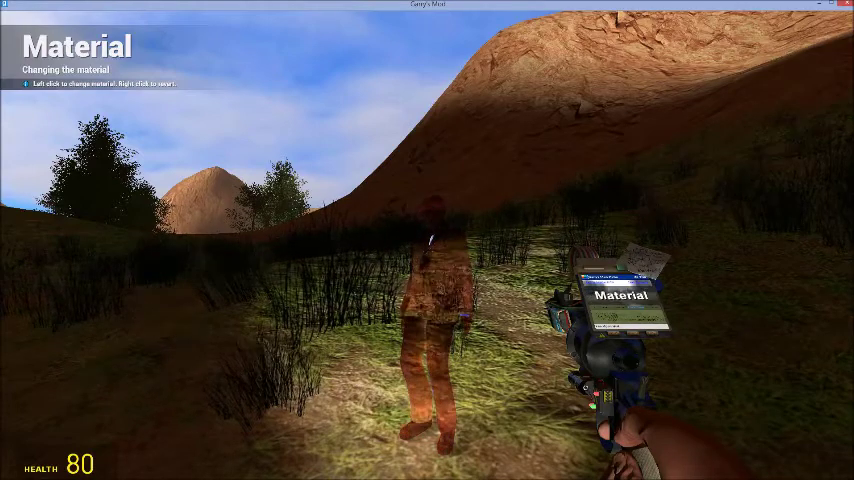
{"action": "right_click", "coordinate": [427, 240]}
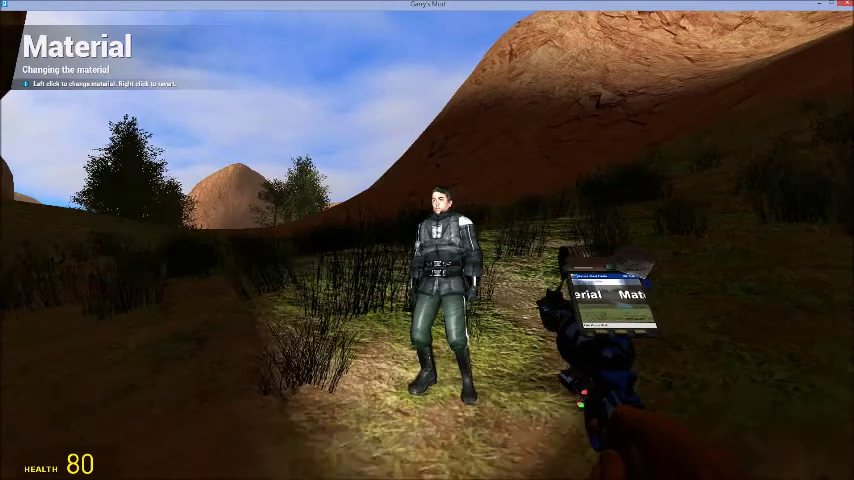
{"action": "key", "text": "s"}
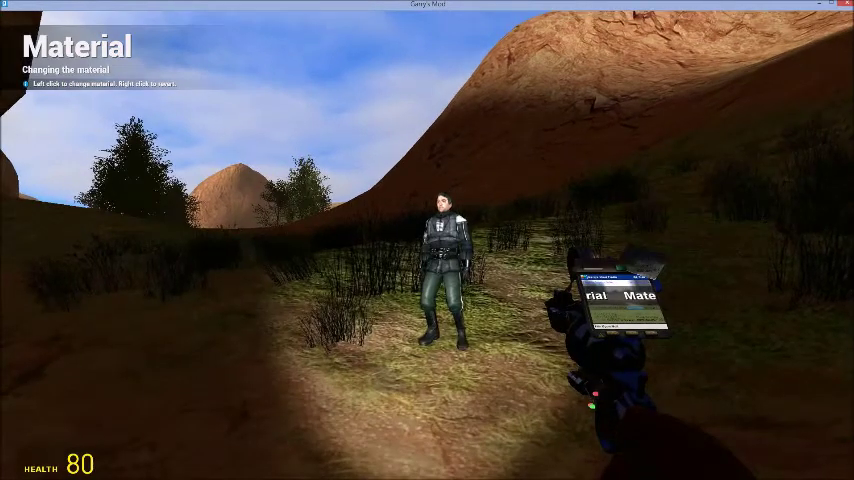
{"action": "key", "text": "w"}
{"action": "key", "text": "w"}
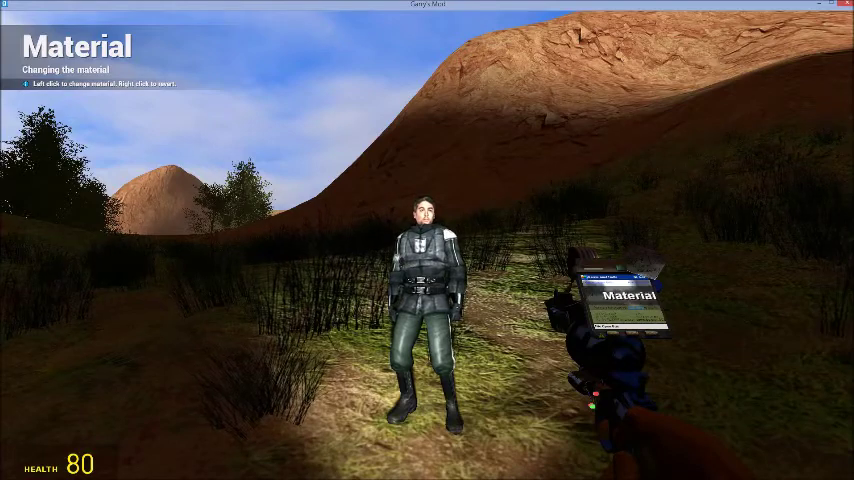
{"action": "key", "text": "w"}
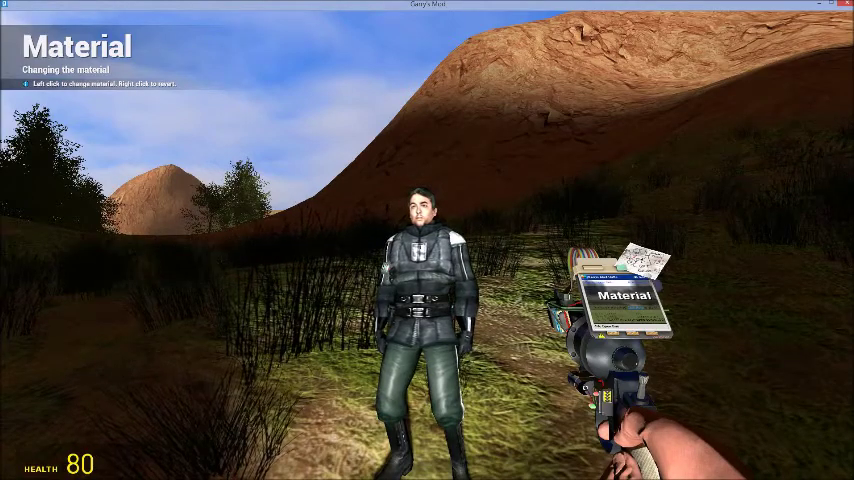
Walk forward, turning toward the cave
{"action": "key", "text": "w"}
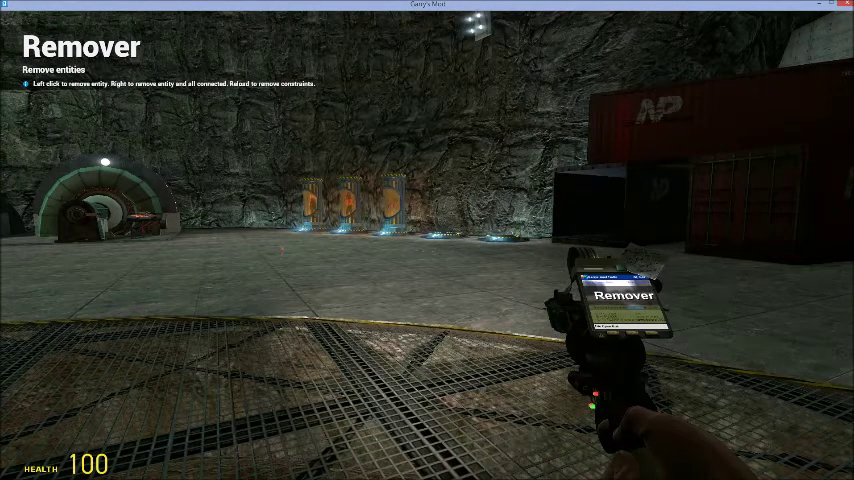
Walk to the glowing containers and delete the tall container on the left pad
{"action": "key", "text": "w"}
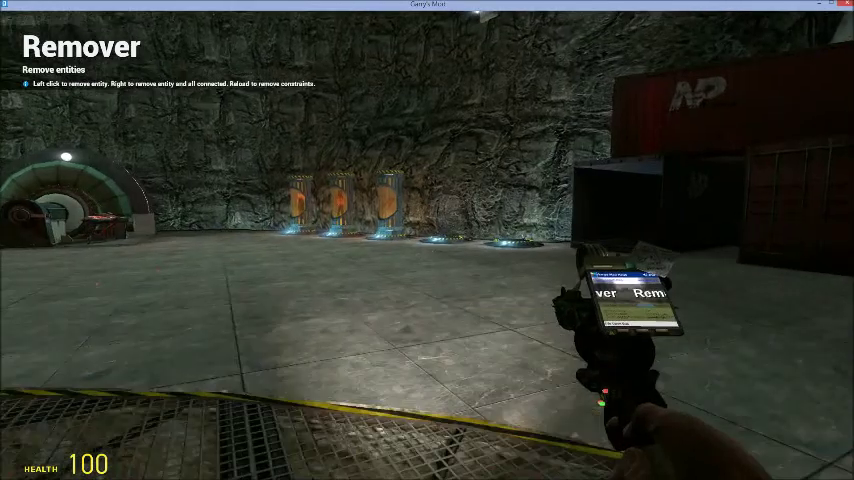
{"action": "key", "text": "w"}
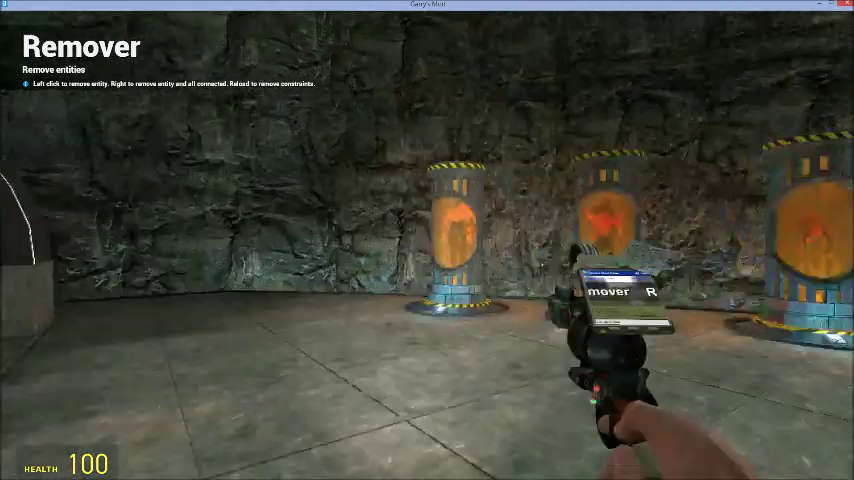
{"action": "key", "text": "w"}
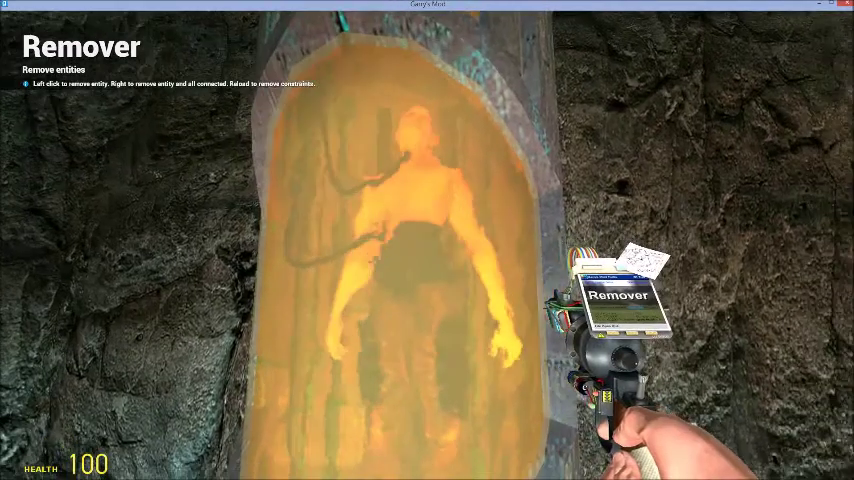
{"action": "key", "text": "s"}
{"action": "key", "text": "a"}
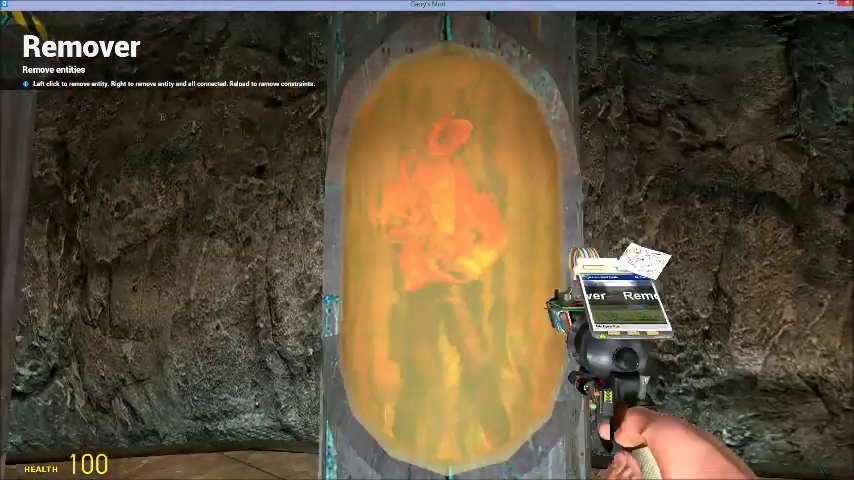
{"action": "key", "text": "w"}
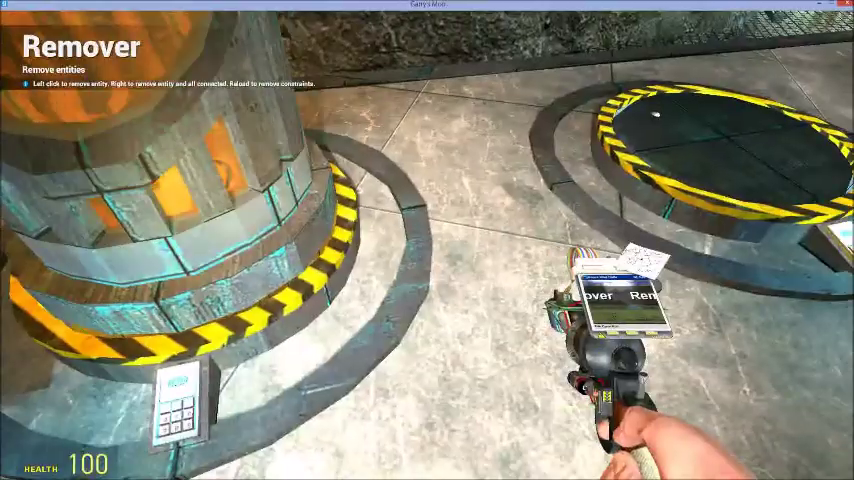
{"action": "left_click", "coordinate": [427, 240]}
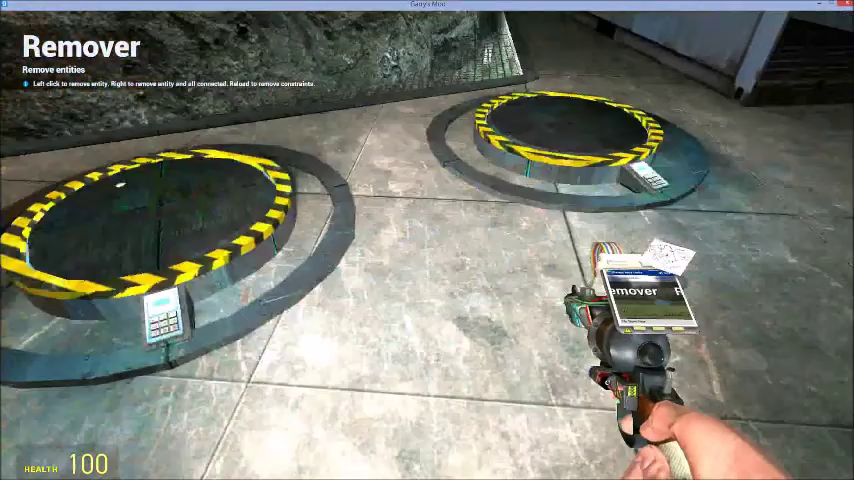
Delete the white figure in the cage, then back up to view both caged pads
{"action": "key", "text": "w"}
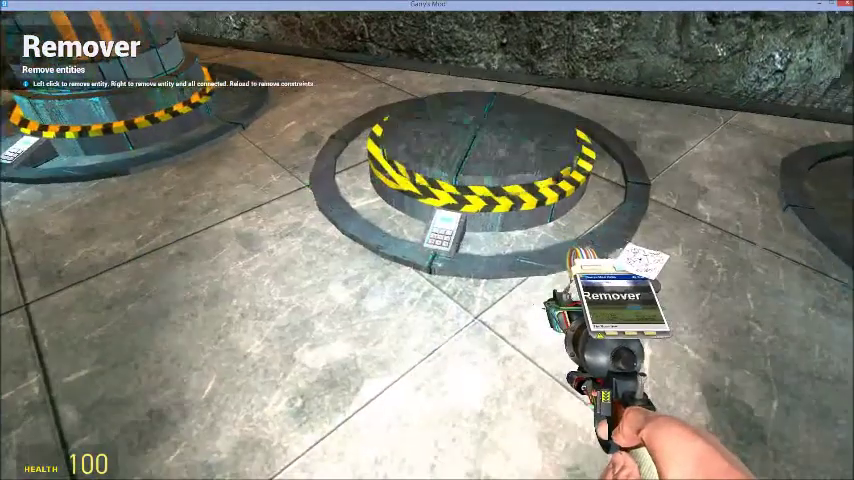
{"action": "key", "text": "w"}
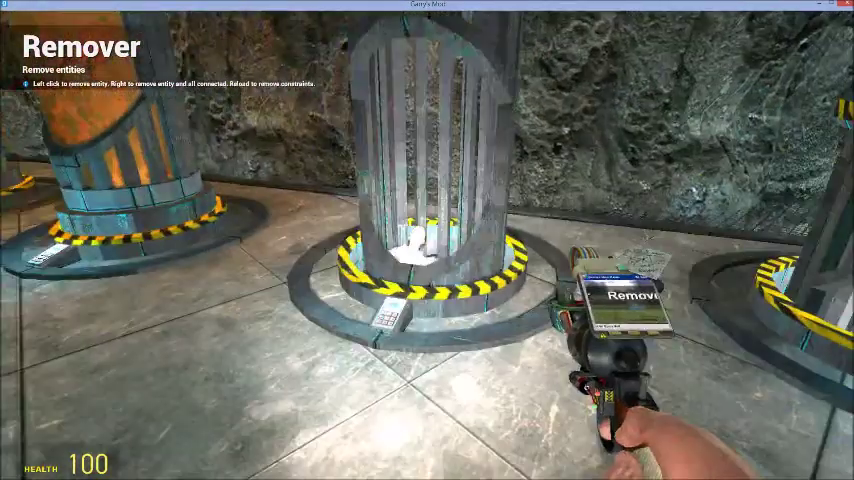
{"action": "left_click", "coordinate": [427, 240]}
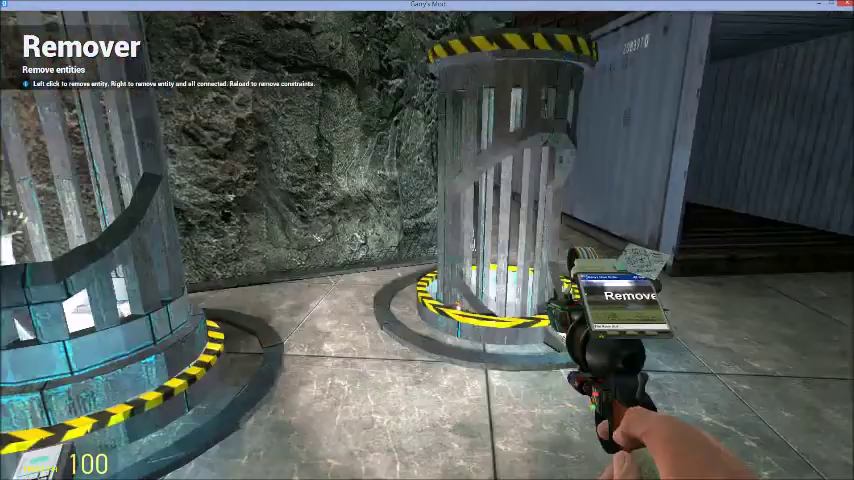
{"action": "key", "text": "s"}
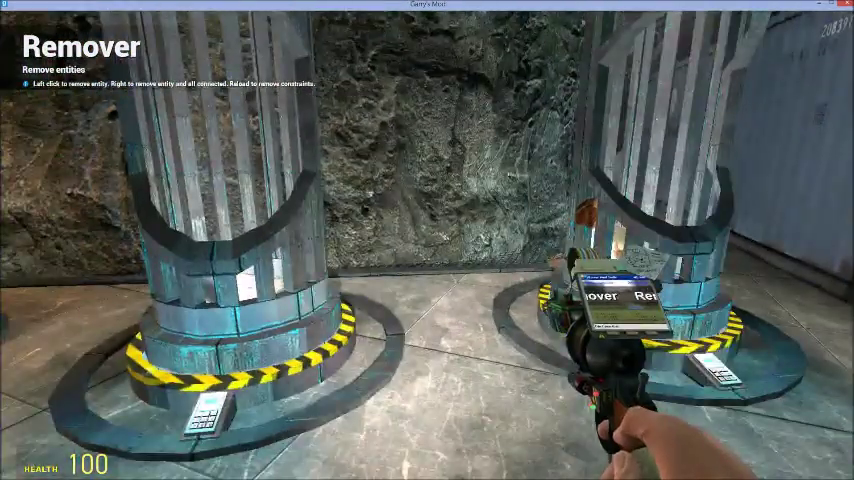
{"action": "key", "text": "s"}
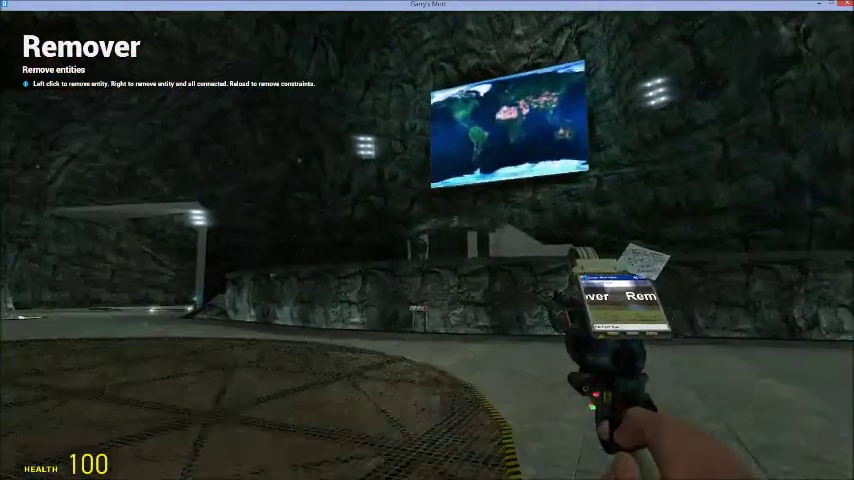
{"action": "key", "text": "w"}
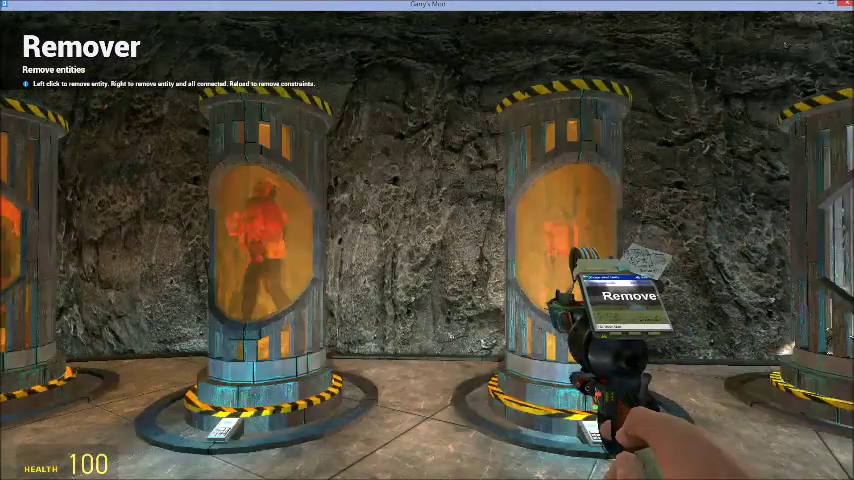
{"action": "key", "text": "w"}
{"action": "key", "text": "w"}
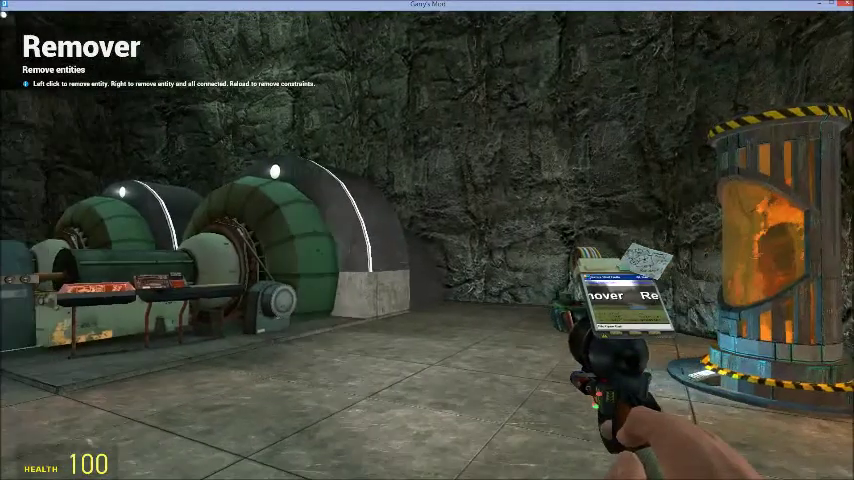
{"action": "key", "text": "w"}
{"action": "key", "text": "w"}
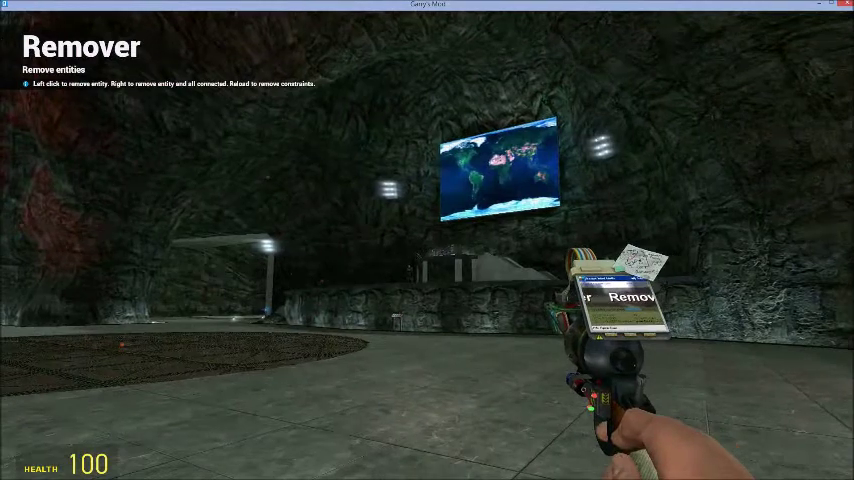
{"action": "key", "text": "w"}
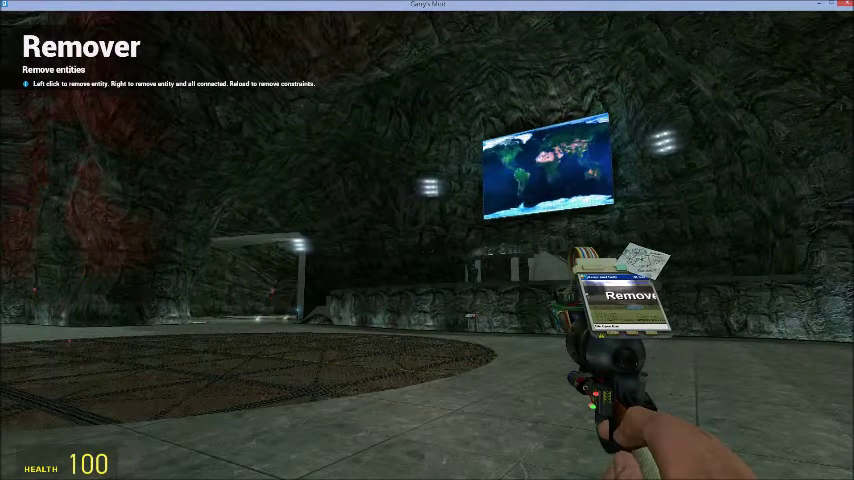
{"action": "key", "text": "w"}
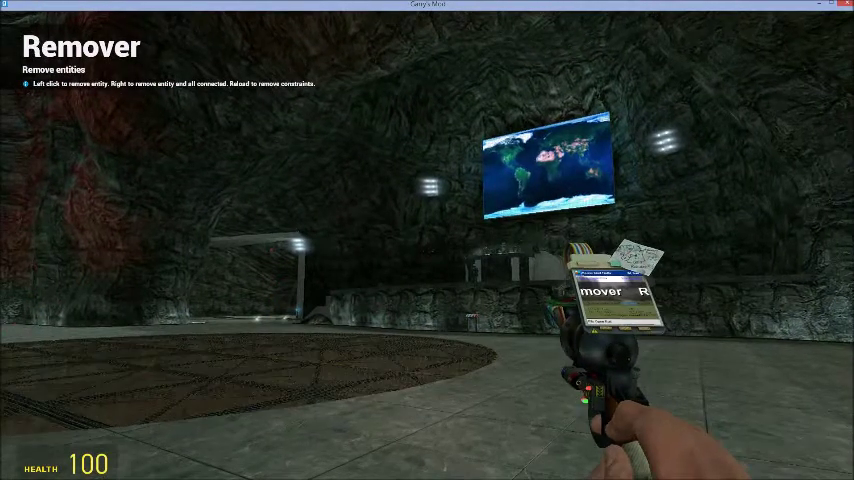
{"action": "key", "text": "w"}
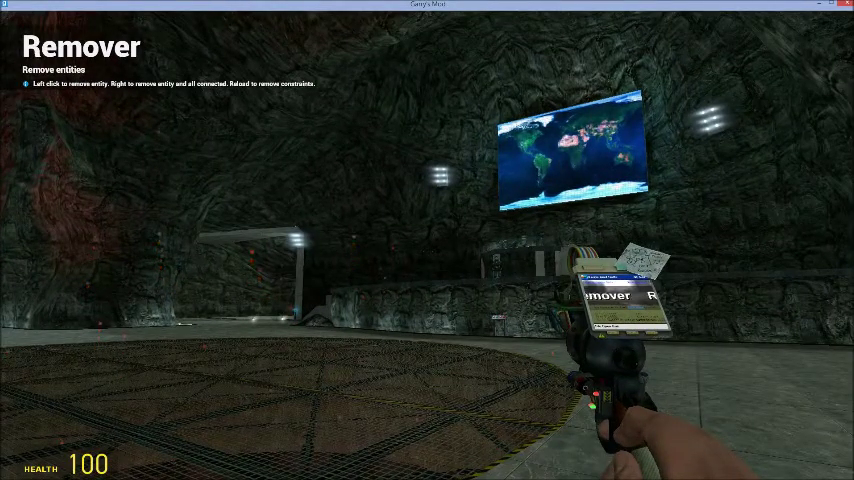
{"action": "key", "text": "w"}
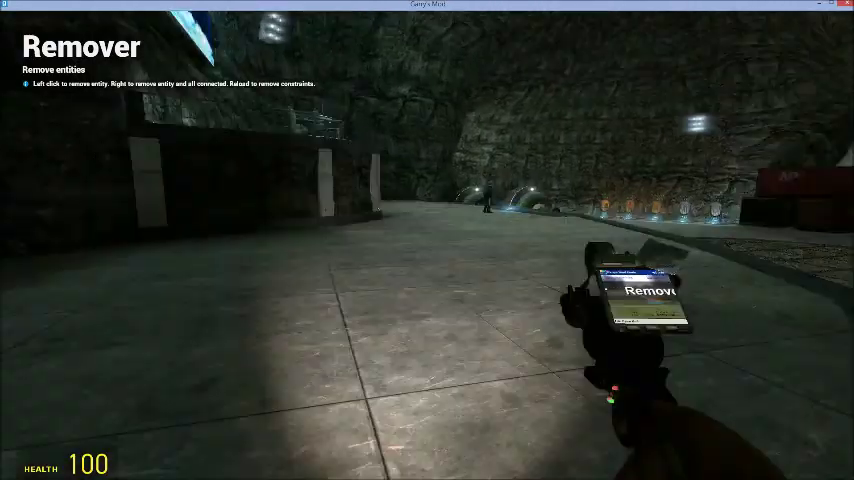
Swap the tool gun for bare fists from the spawn menu's Weapons list
{"action": "key", "text": "q"}
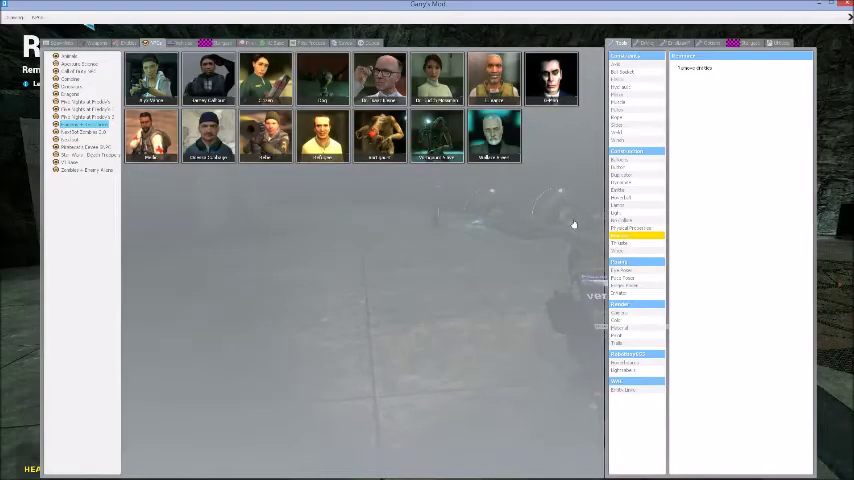
{"action": "left_click", "coordinate": [97, 42]}
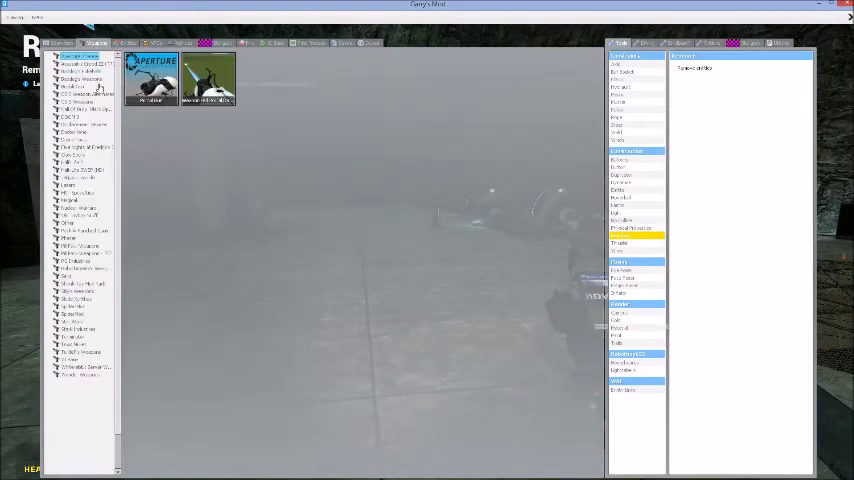
{"action": "left_click", "coordinate": [68, 222]}
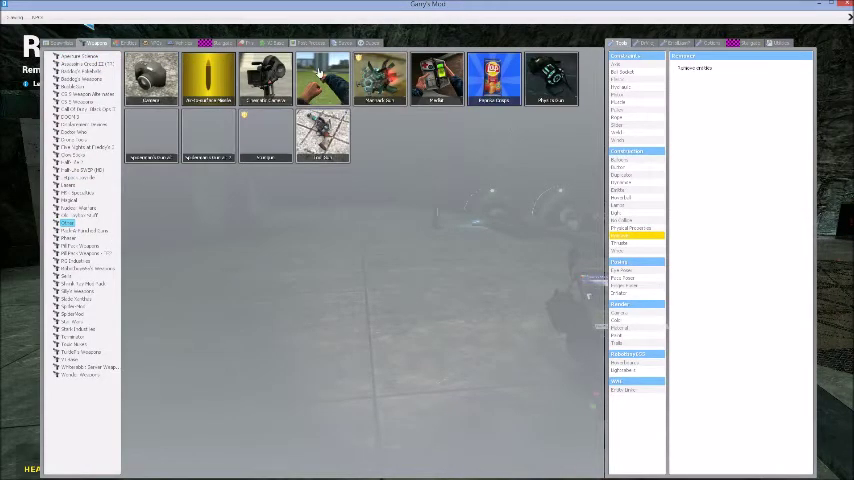
{"action": "key", "text": "q"}
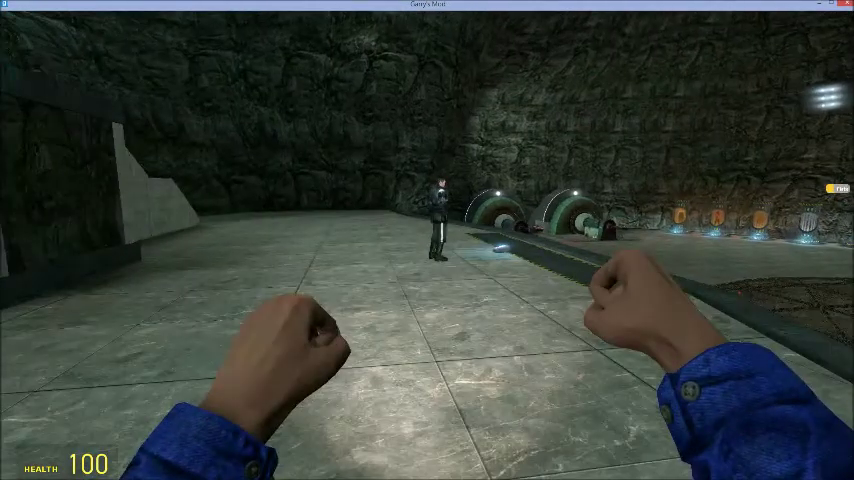
Punch the armoured man four times until he dies, then approach the nearby keypad
{"action": "key", "text": "w"}
{"action": "left_click", "coordinate": [427, 240]}
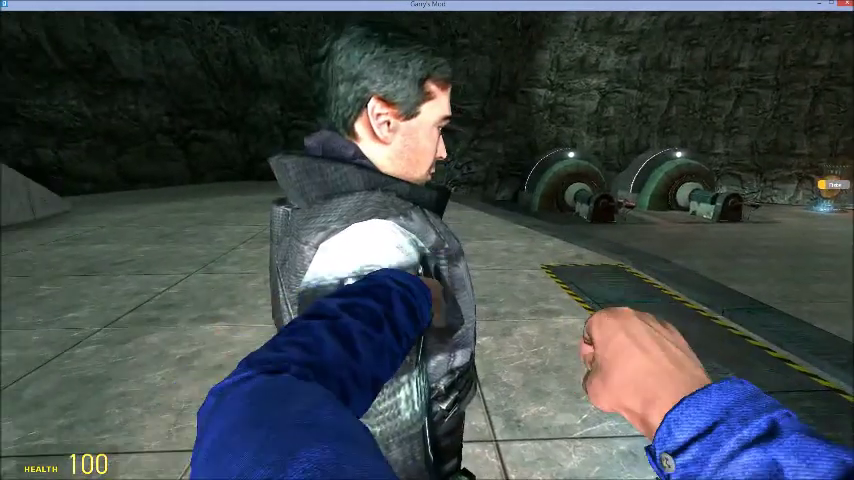
{"action": "left_click", "coordinate": [427, 240]}
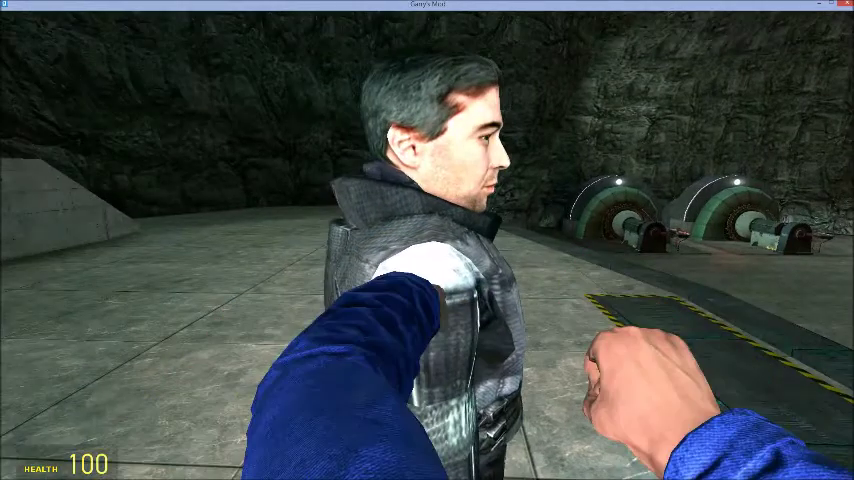
{"action": "left_click", "coordinate": [427, 240]}
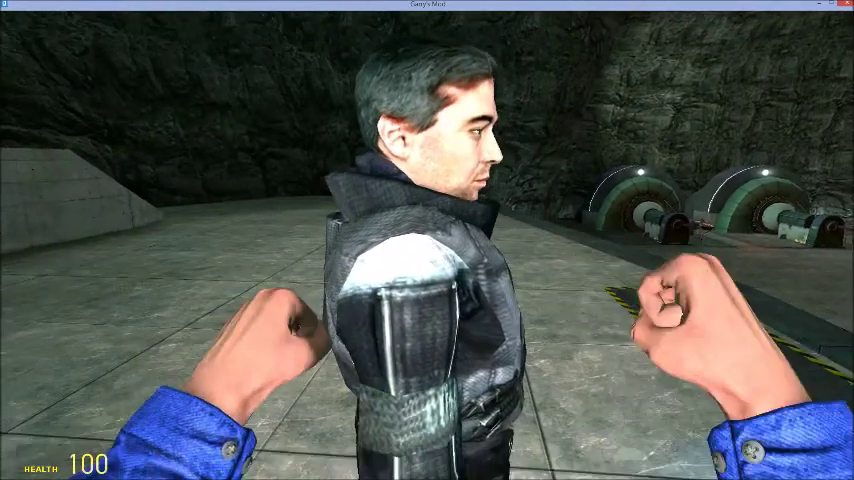
{"action": "left_click", "coordinate": [427, 240]}
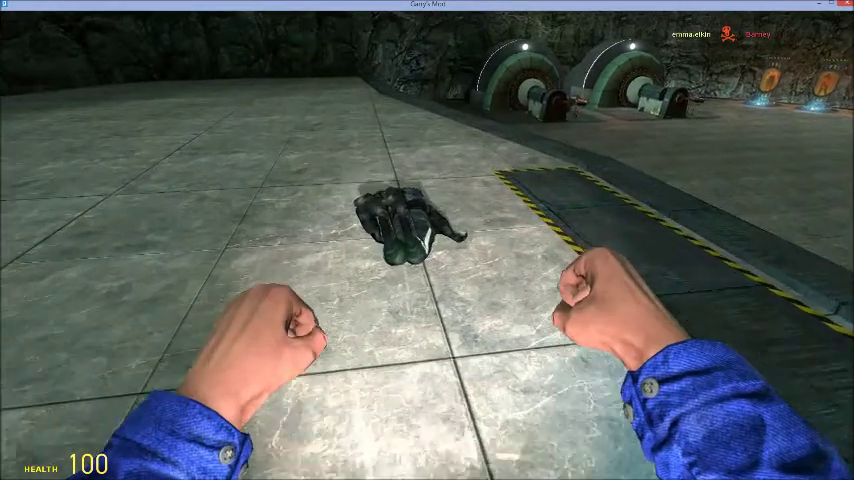
{"action": "key", "text": "w"}
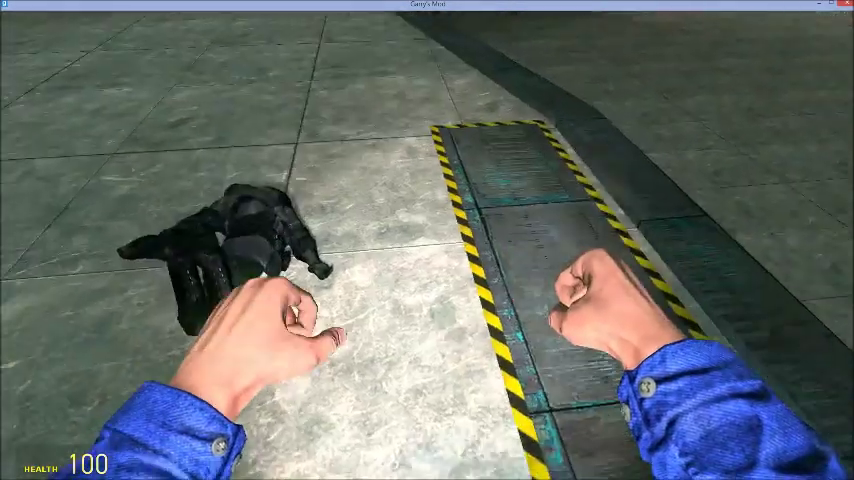
{"action": "key", "text": "w"}
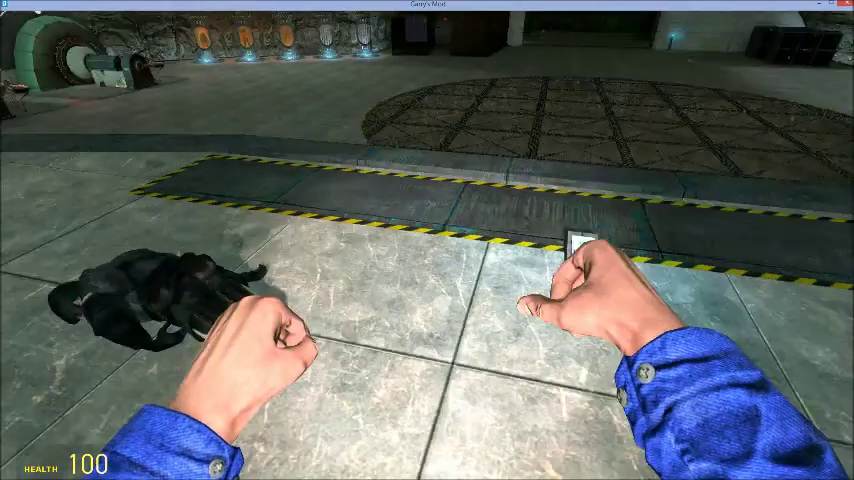
{"action": "key", "text": "w"}
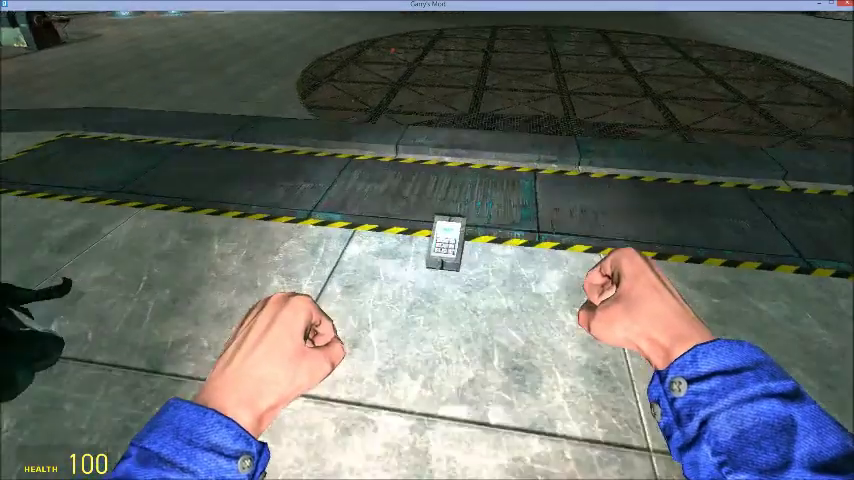
Inspect the barrel machines' keypad up close, circling it and backing off to view both
{"action": "key", "text": "s"}
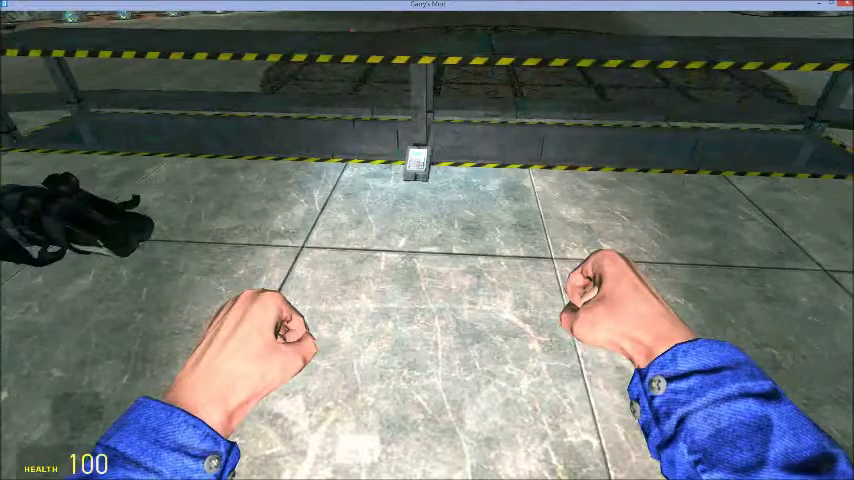
{"action": "left_click_drag", "start_coordinate": [427, 240], "coordinate": [427, 170]}
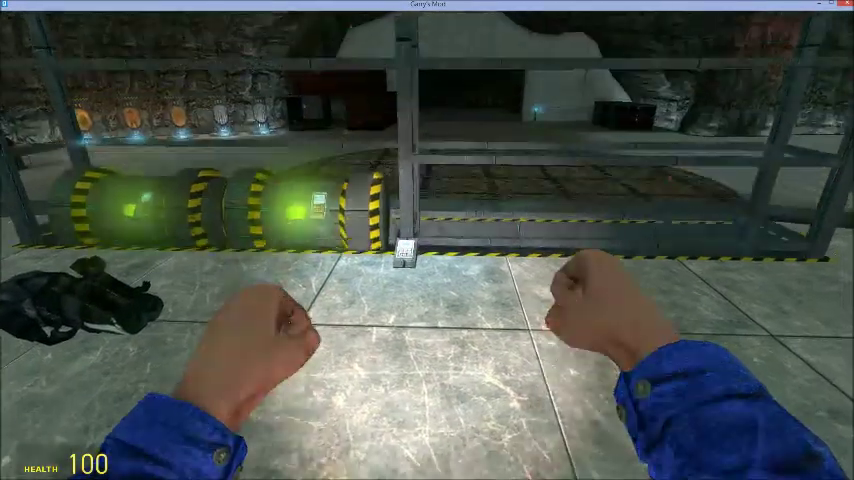
{"action": "key", "text": "s"}
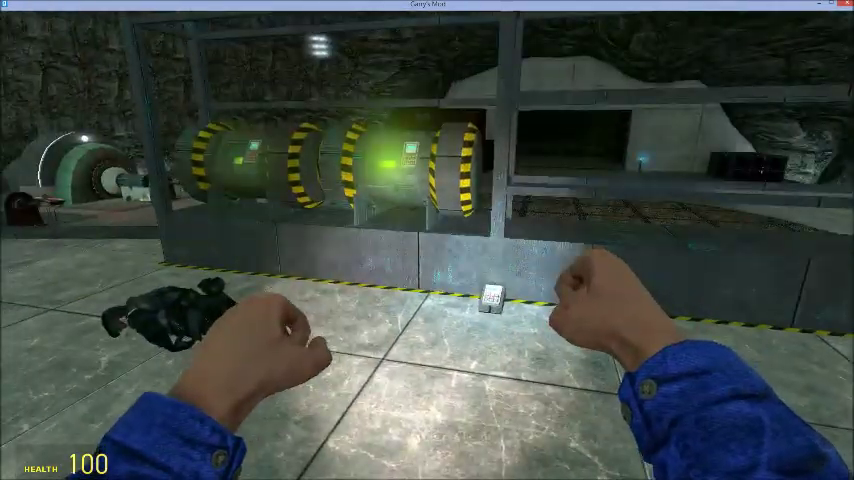
{"action": "key", "text": "w"}
{"action": "key", "text": "e"}
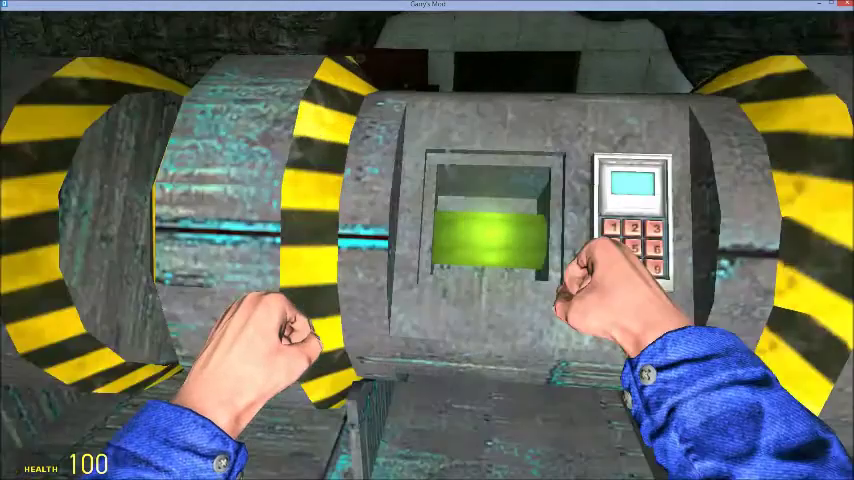
{"action": "key", "text": "w"}
{"action": "key", "text": "a"}
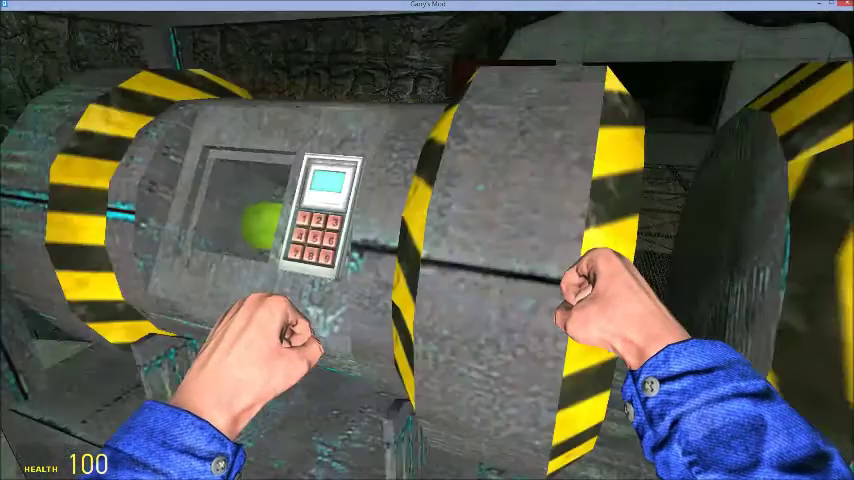
{"action": "key", "text": "w"}
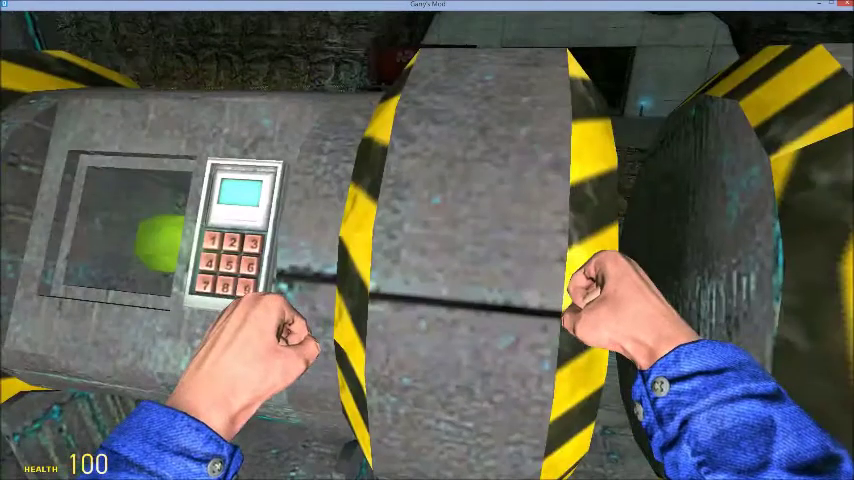
{"action": "key", "text": "s"}
{"action": "key", "text": "s"}
Walk down to the rear-wall vats and jump up to look into a glass vat
{"action": "key", "text": "w"}
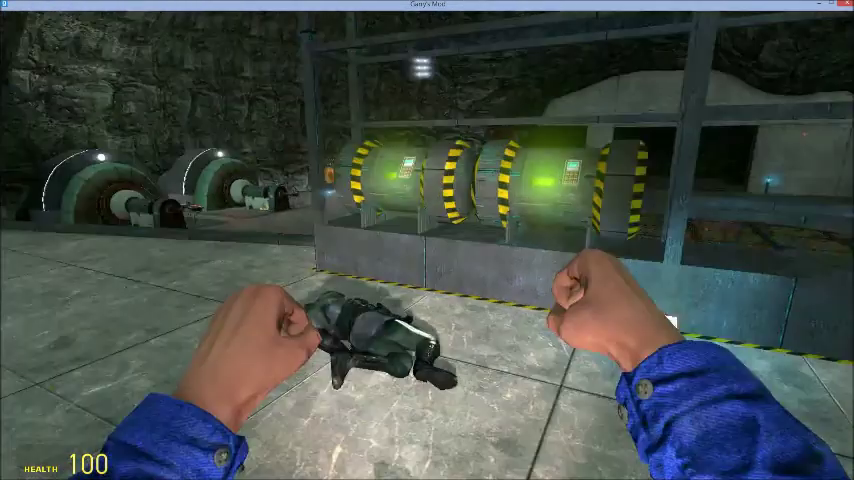
{"action": "key", "text": "w"}
{"action": "key", "text": "w"}
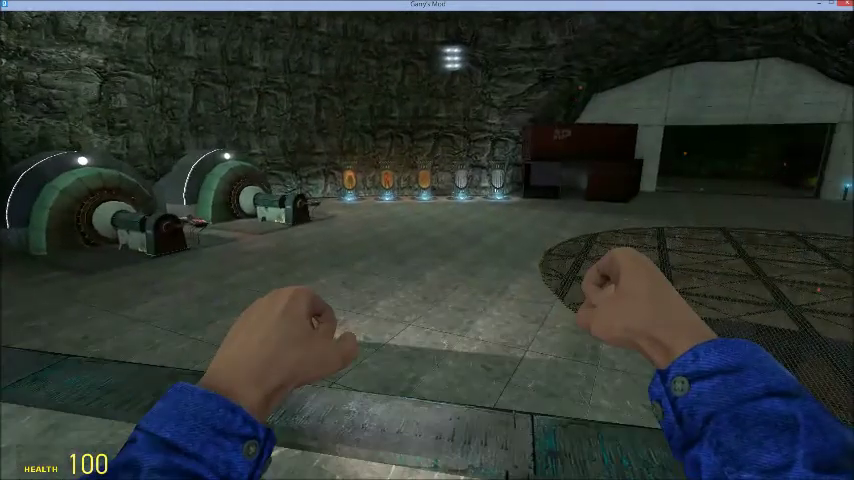
{"action": "key", "text": "w"}
{"action": "key", "text": "w"}
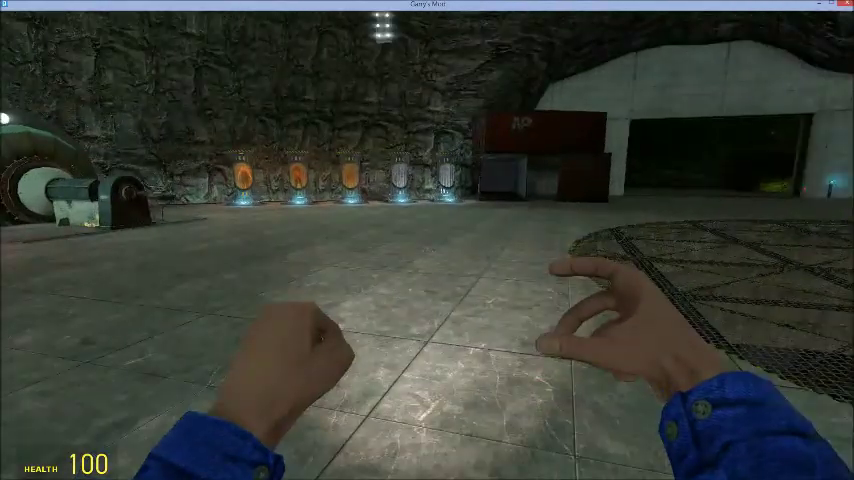
{"action": "key", "text": "w"}
{"action": "key", "text": "w"}
{"action": "key", "text": "w"}
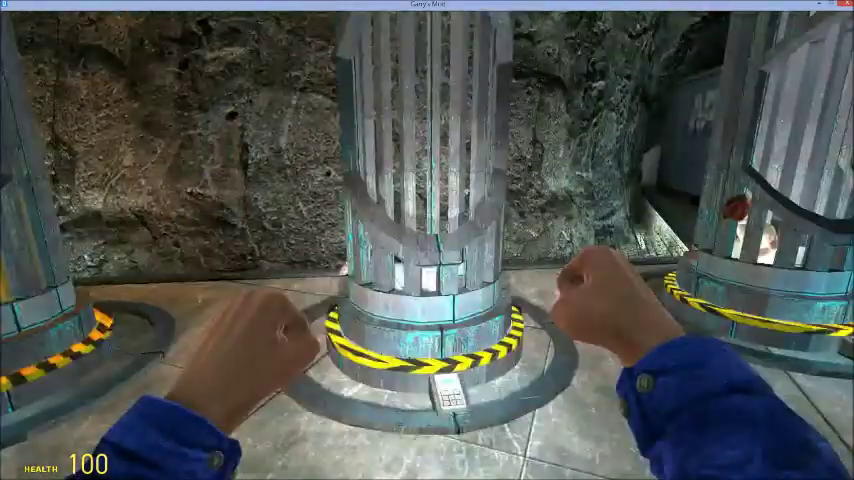
{"action": "key", "text": "w"}
{"action": "key", "text": "w"}
{"action": "key", "text": "space"}
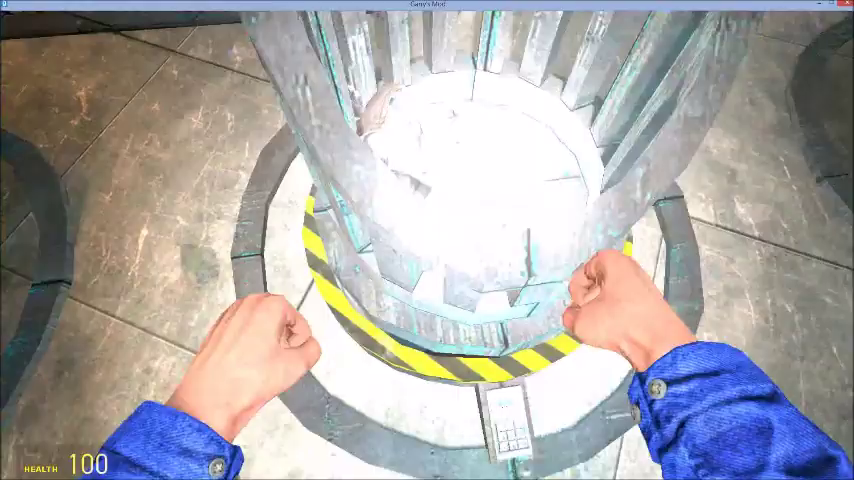
{"action": "key", "text": "w"}
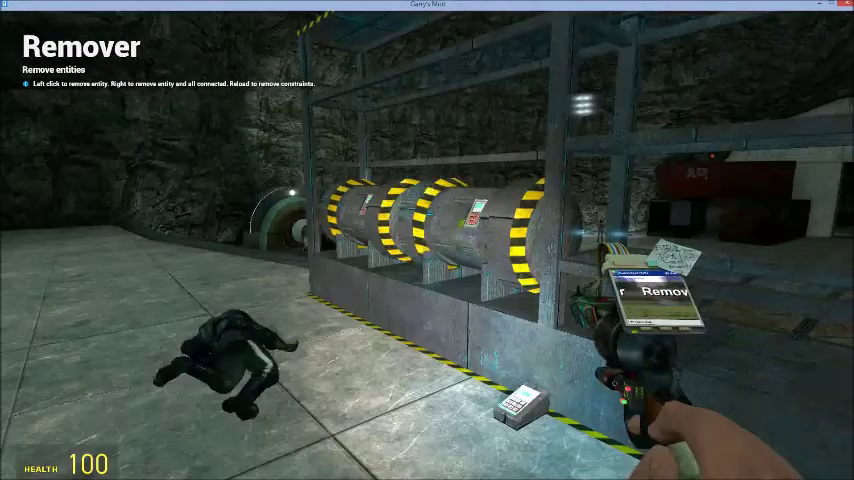
Delete the striped barrel segments and the large yellow-striped barrel from the rack
{"action": "left_click", "coordinate": [427, 240]}
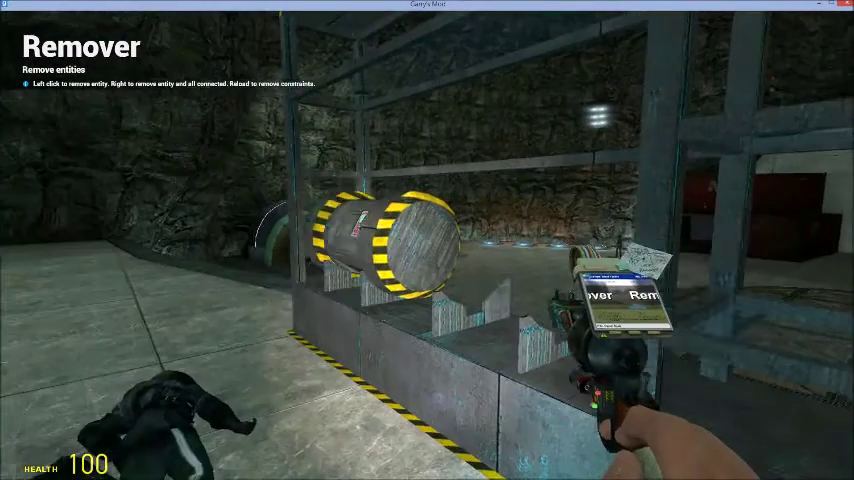
{"action": "left_click", "coordinate": [427, 240]}
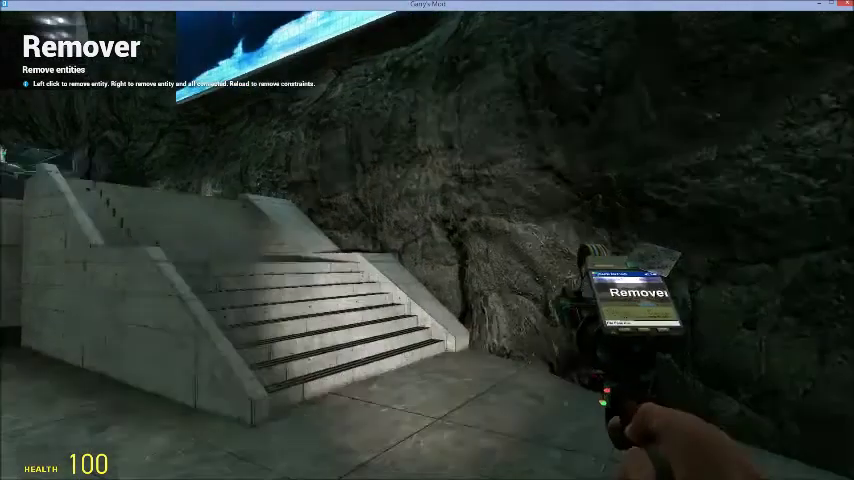
{"action": "key", "text": "w"}
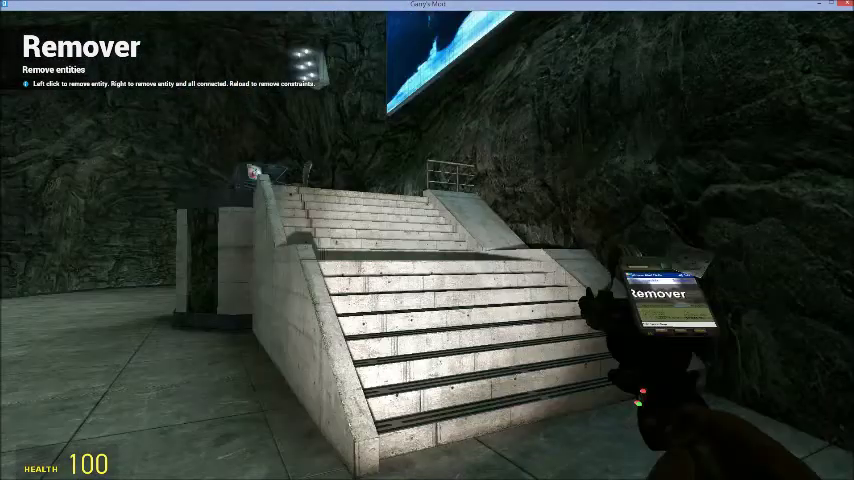
{"action": "key", "text": "w"}
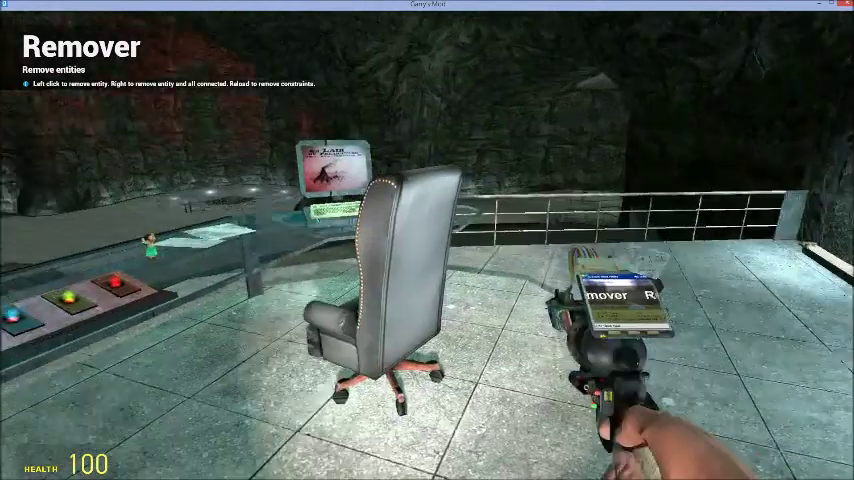
{"action": "key", "text": "w"}
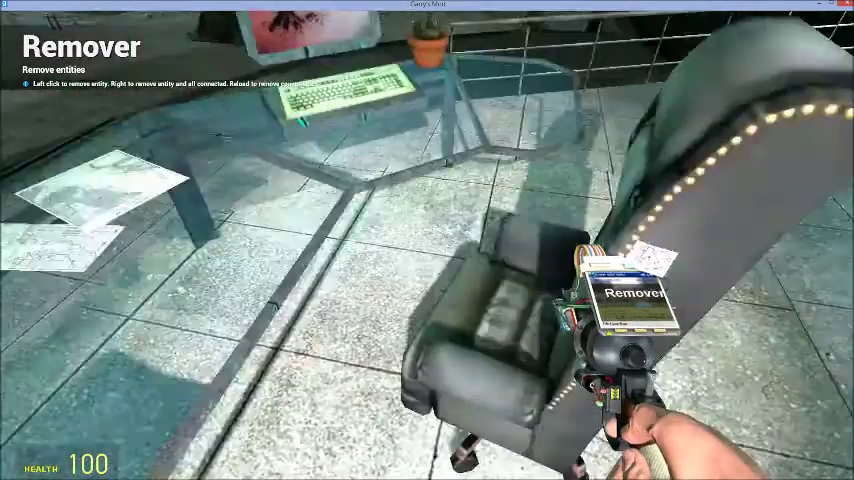
{"action": "key", "text": "w"}
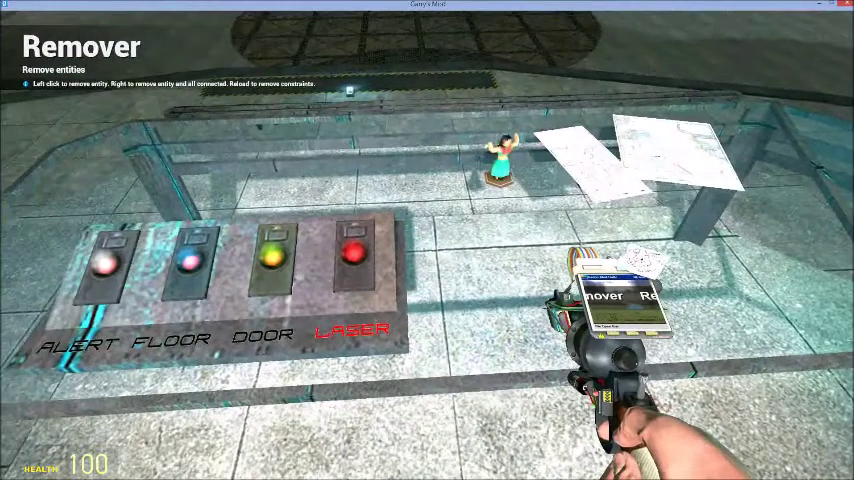
{"action": "key", "text": "a"}
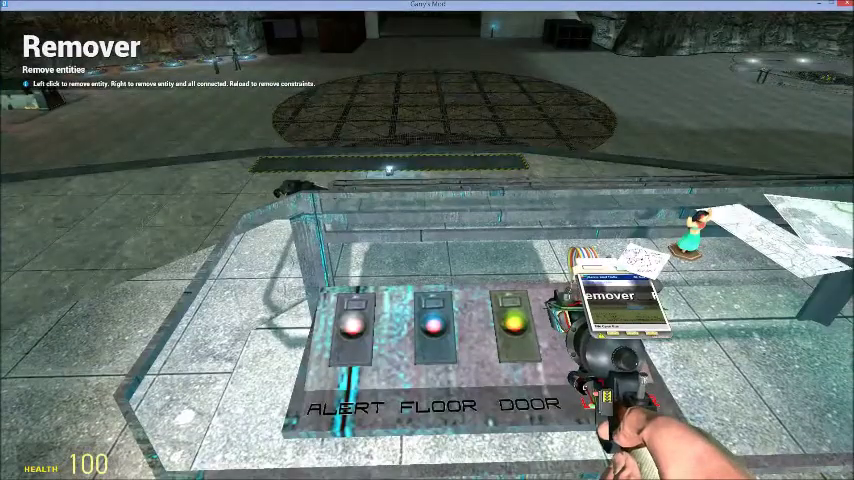
{"action": "key", "text": "w"}
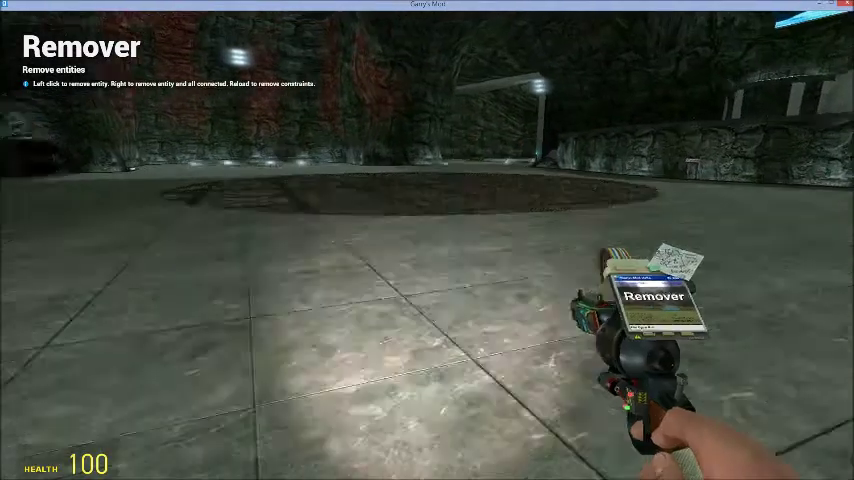
{"action": "scroll", "coordinate": [427, 240], "scroll_direction": "down", "scroll_amount": 1}
{"action": "scroll", "coordinate": [427, 240], "scroll_direction": "up", "scroll_amount": 1}
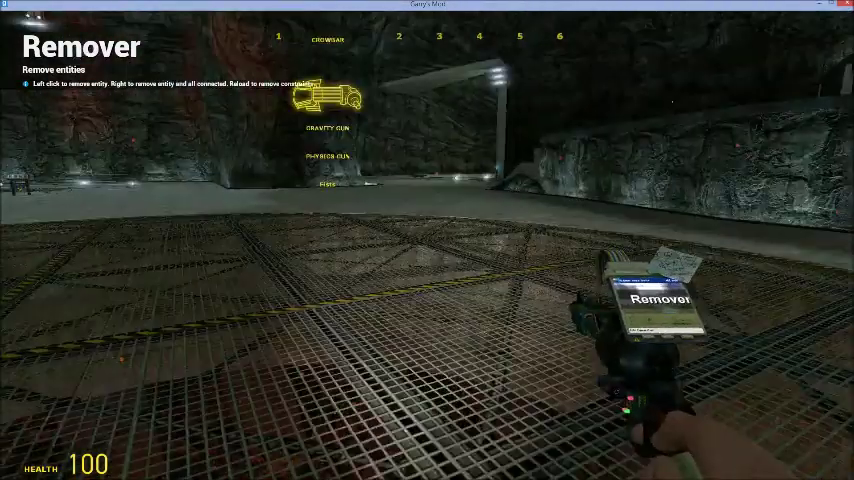
With the physics gun, carry the ragdoll body across the map onto the grated trapdoor
{"action": "left_click", "coordinate": [427, 240]}
{"action": "key", "text": "w"}
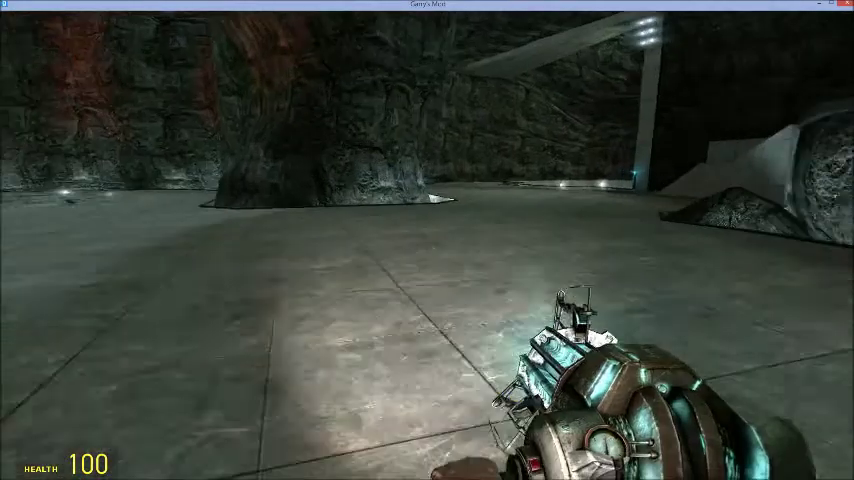
{"action": "key", "text": "w"}
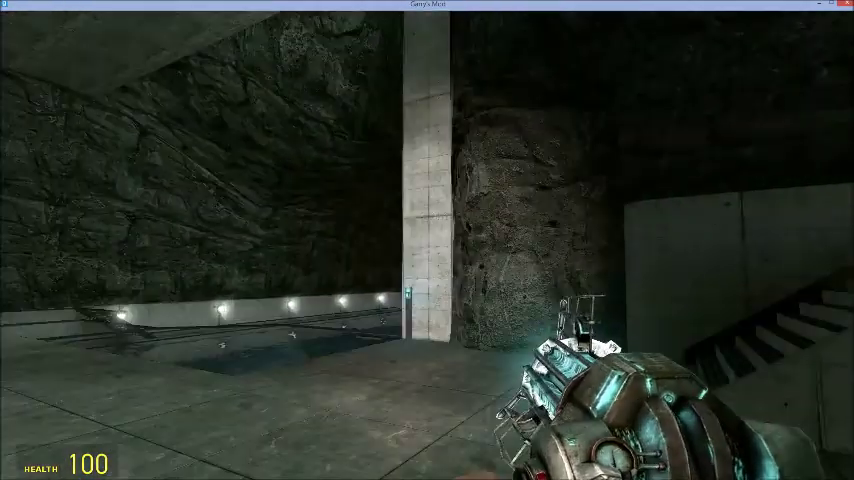
{"action": "key", "text": "w"}
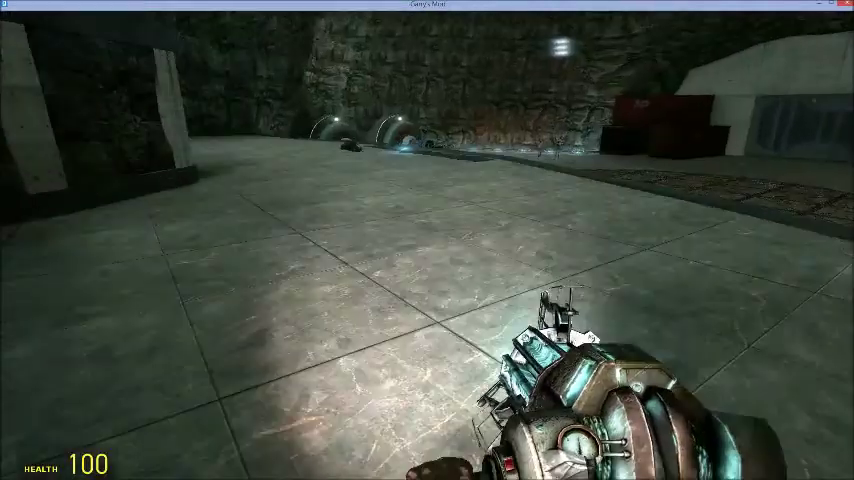
{"action": "key", "text": "w"}
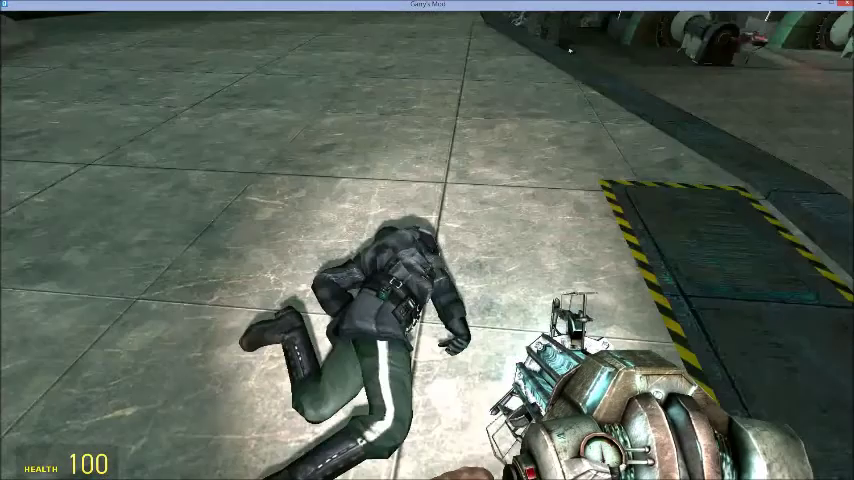
{"action": "key", "text": "w"}
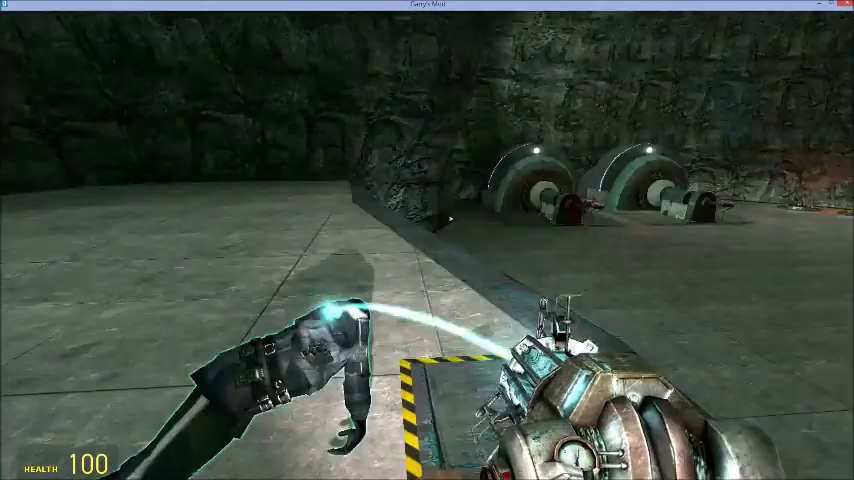
{"action": "key", "text": "w"}
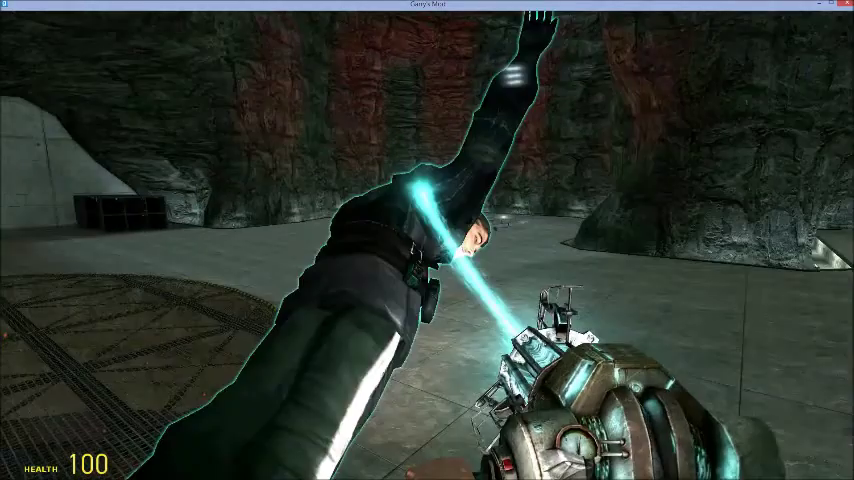
{"action": "key", "text": "w"}
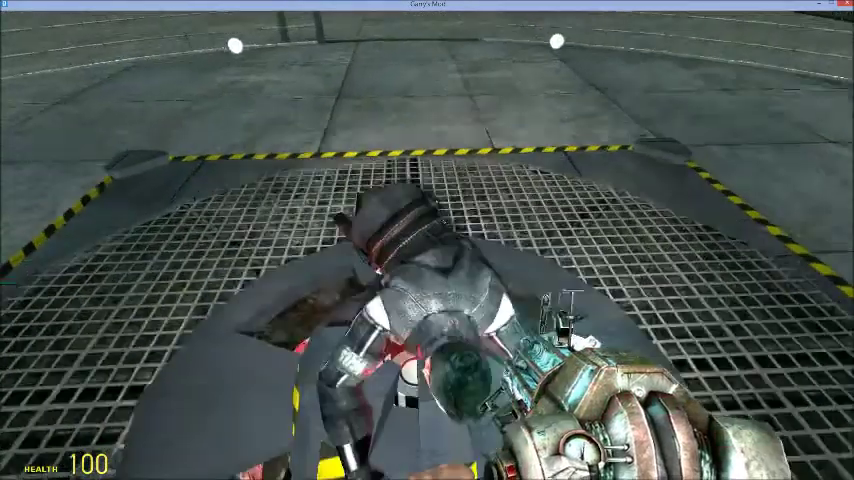
{"action": "left_click_drag", "start_coordinate": [427, 240], "coordinate": [427, 240]}
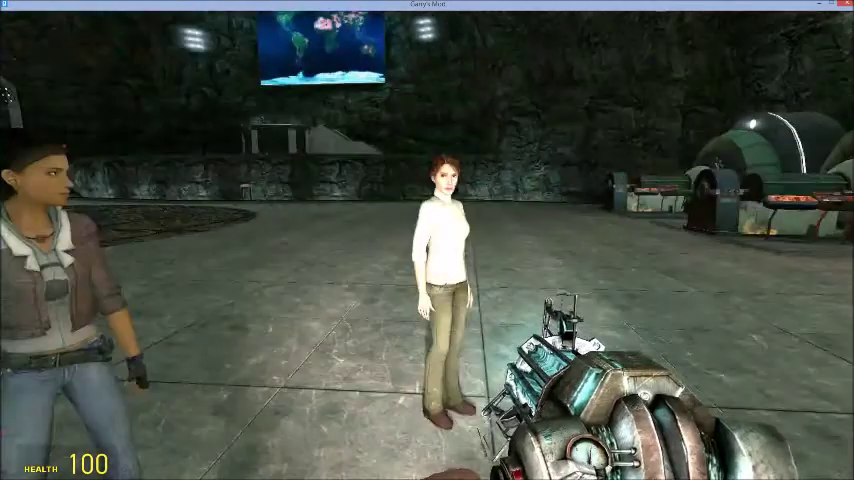
Lift Alyx to a new spot, adjust her position, then grab the woman in white
{"action": "left_click", "coordinate": [427, 240]}
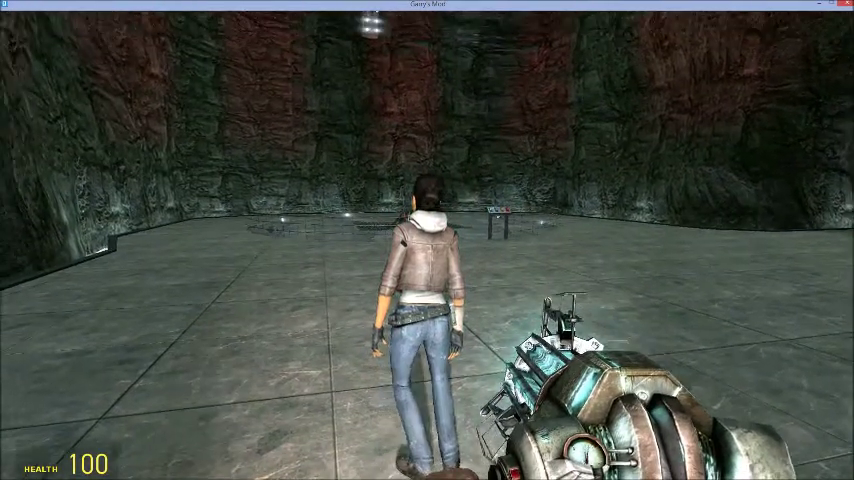
{"action": "left_click", "coordinate": [427, 260]}
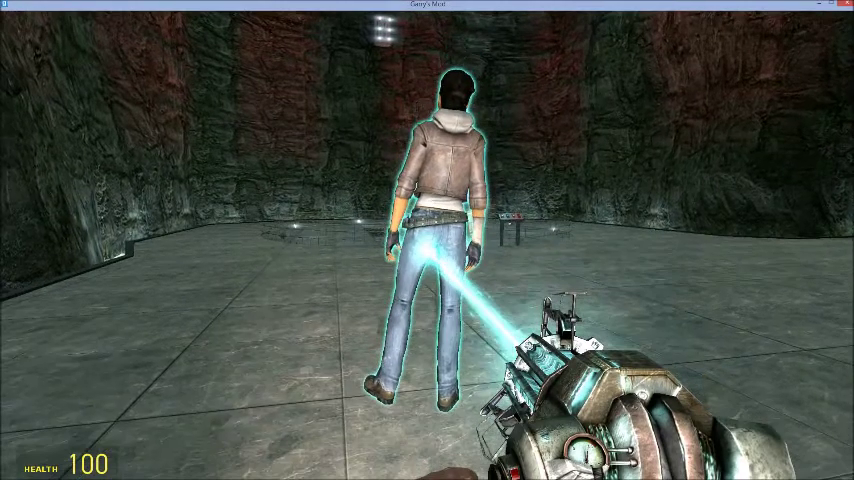
{"action": "right_click", "coordinate": [427, 240]}
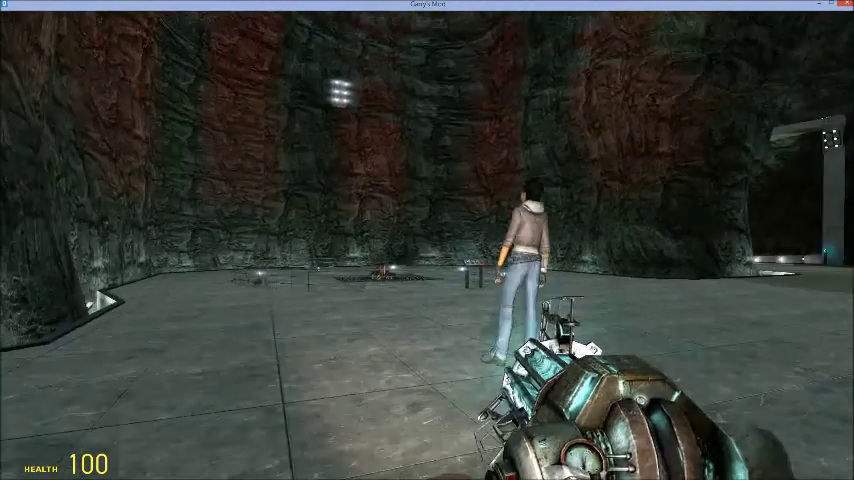
{"action": "left_click", "coordinate": [427, 240]}
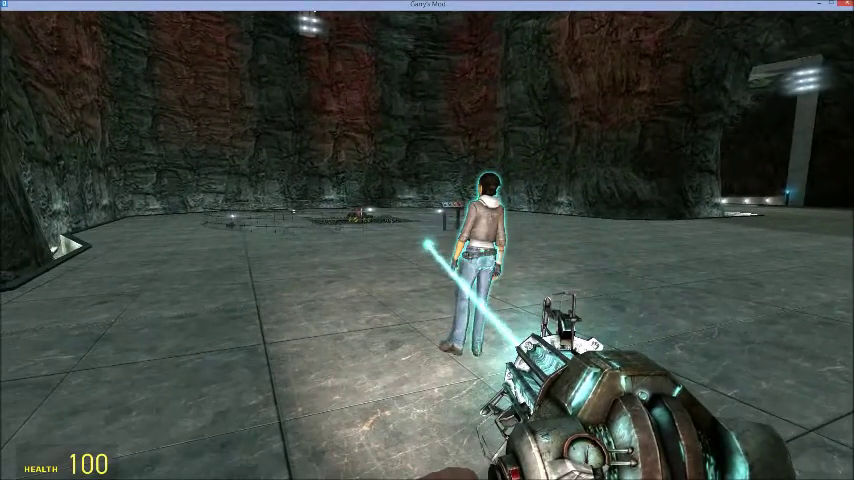
{"action": "right_click", "coordinate": [427, 240]}
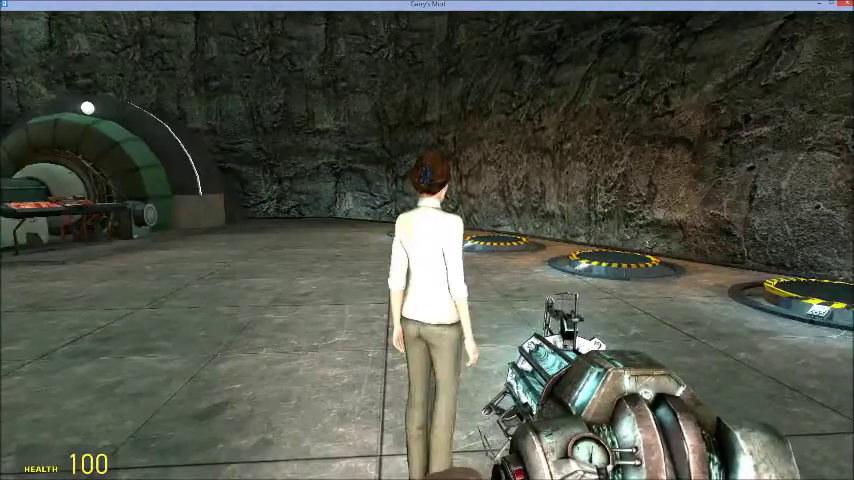
{"action": "left_click", "coordinate": [427, 240]}
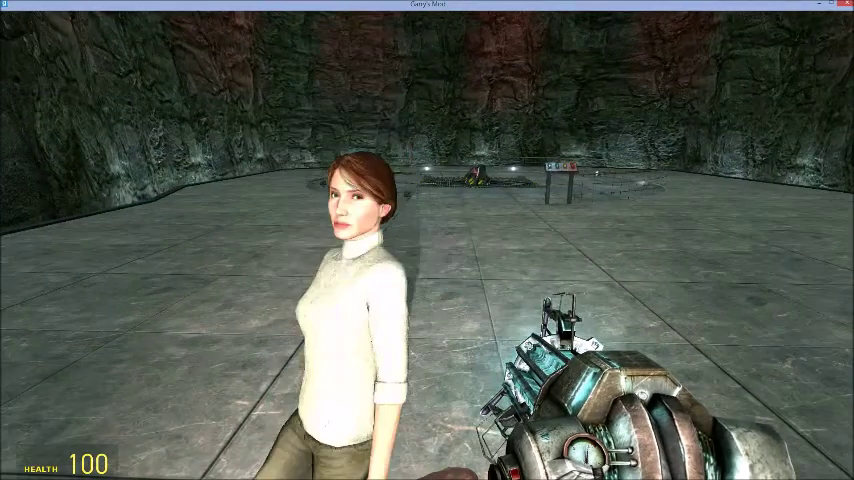
Step back, switch to the Remover, walk onto the grate, and delete the creature lying there
{"action": "key", "text": "s"}
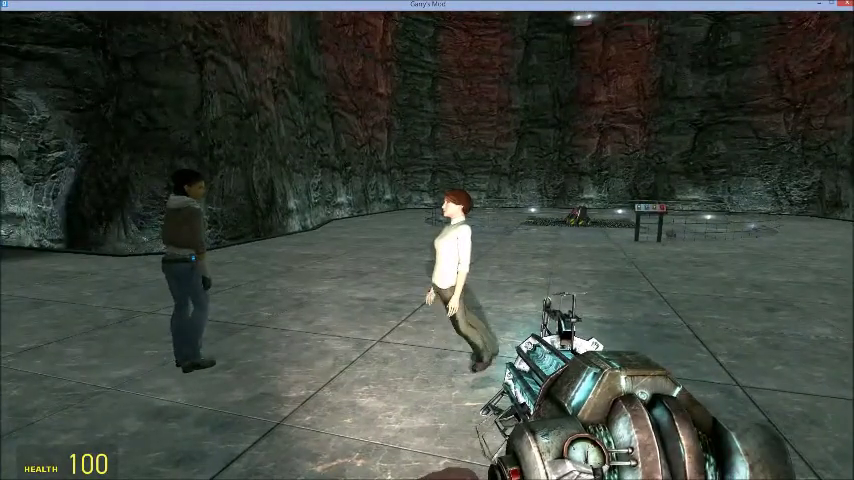
{"action": "key", "text": "w"}
{"action": "scroll", "coordinate": [427, 240], "scroll_direction": "down", "scroll_amount": 1}
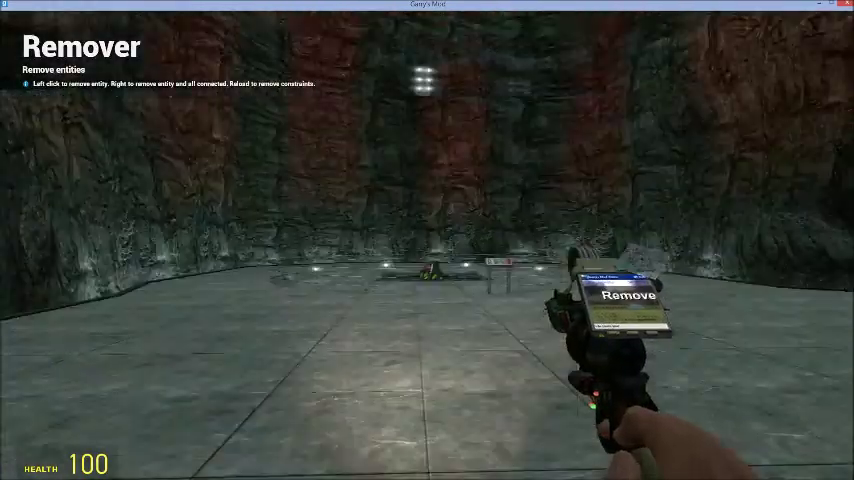
{"action": "key", "text": "w"}
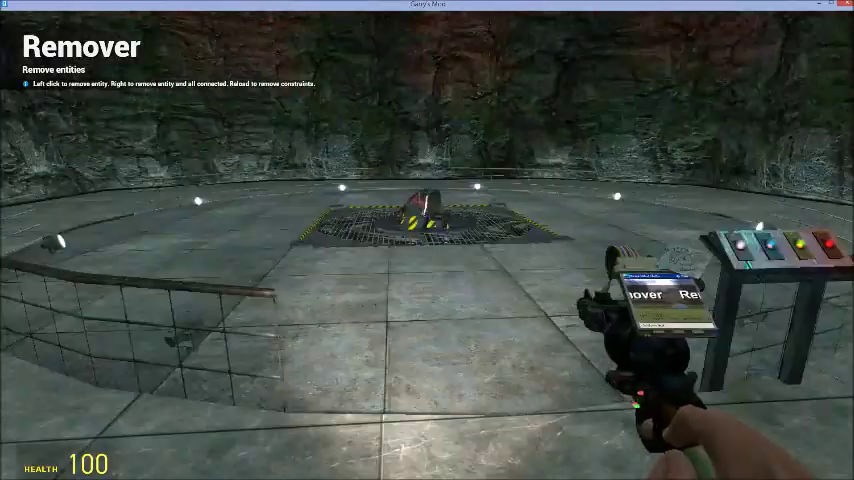
{"action": "key", "text": "w"}
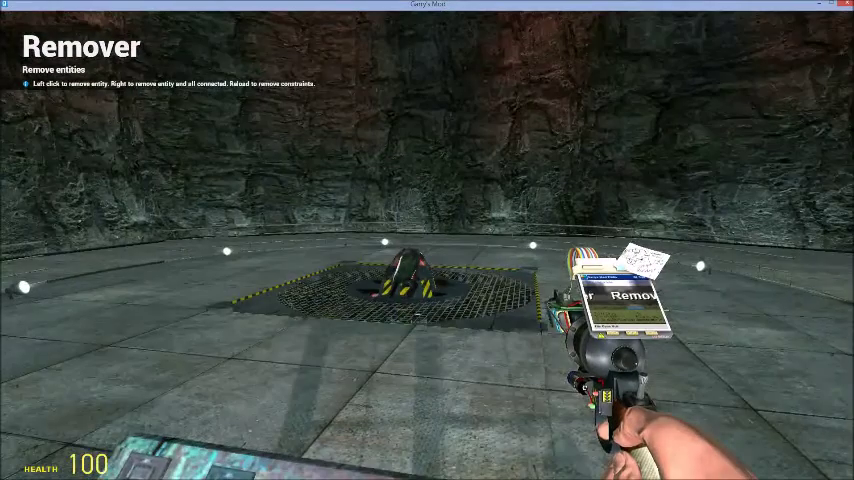
{"action": "left_click", "coordinate": [427, 240]}
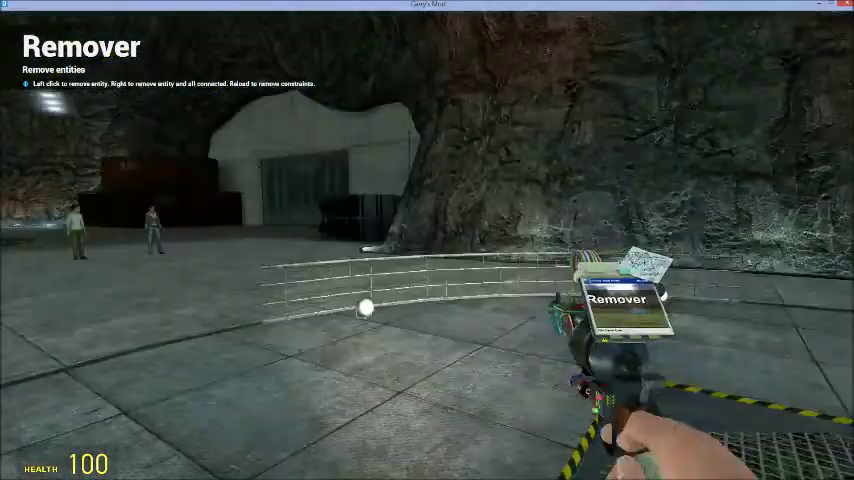
{"action": "key", "text": "w"}
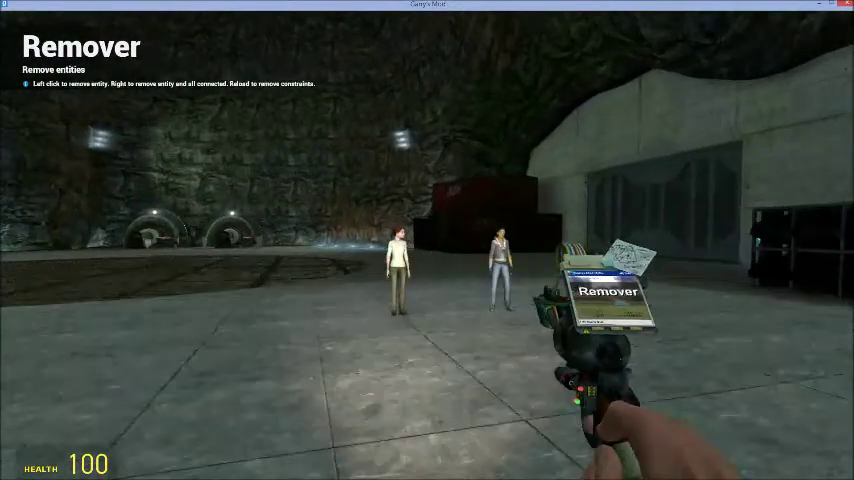
{"action": "key", "text": "w"}
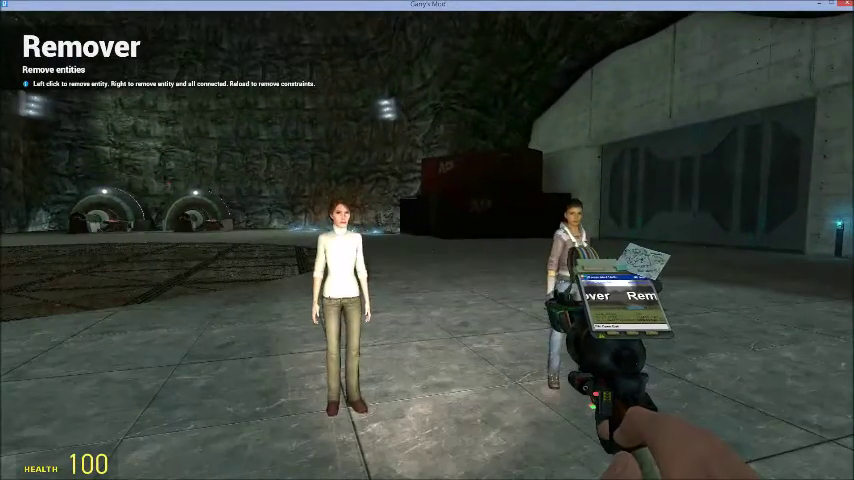
{"action": "key", "text": "a"}
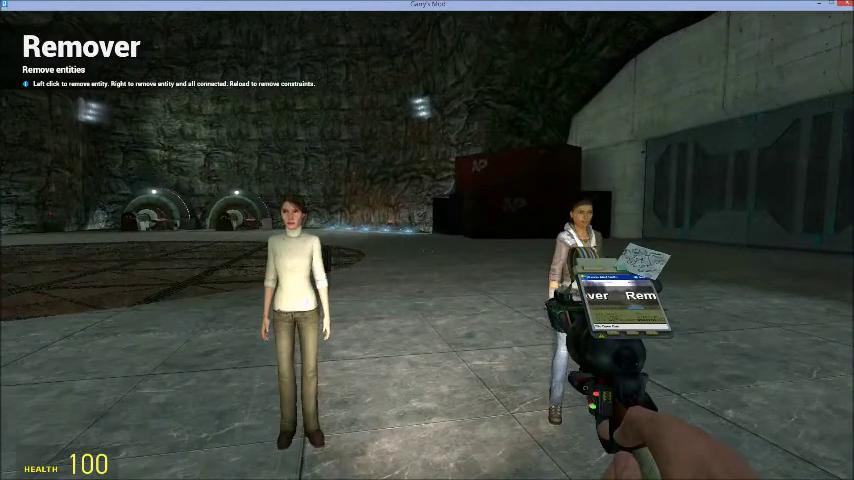
{"action": "key", "text": "w"}
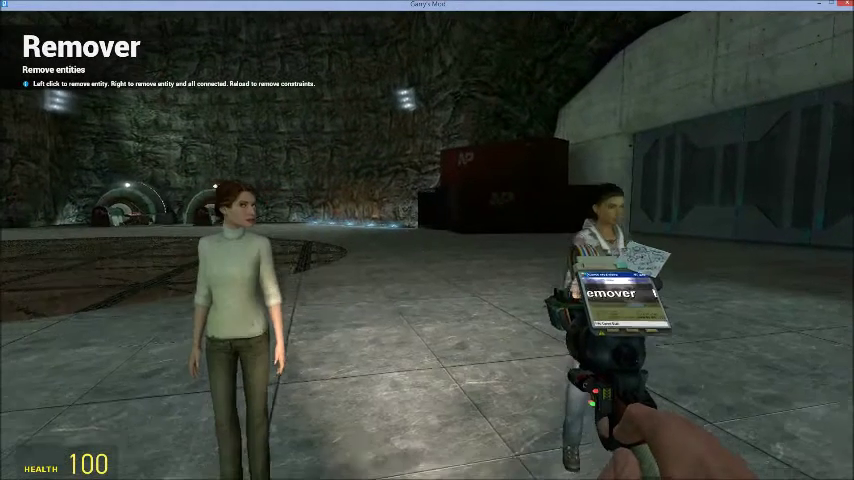
{"action": "key", "text": "w"}
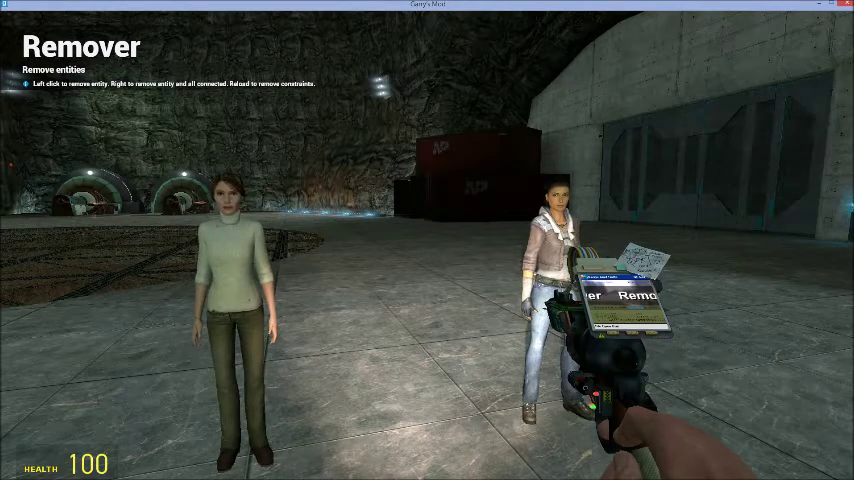
{"action": "key", "text": "a"}
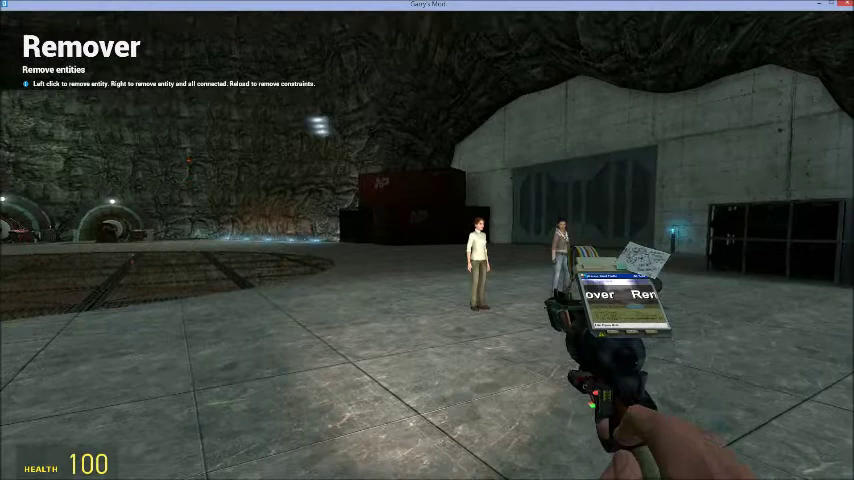
Walk back toward the two women and remove the bald man standing on the floor
{"action": "key", "text": "w"}
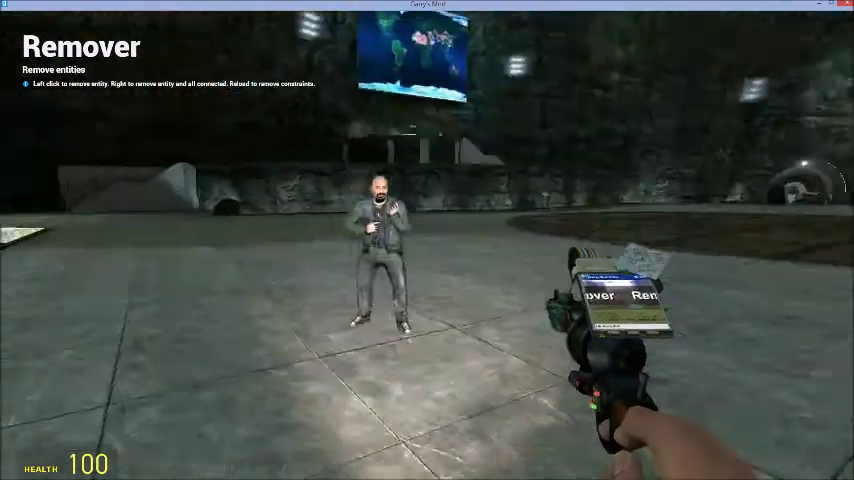
{"action": "left_click", "coordinate": [427, 240]}
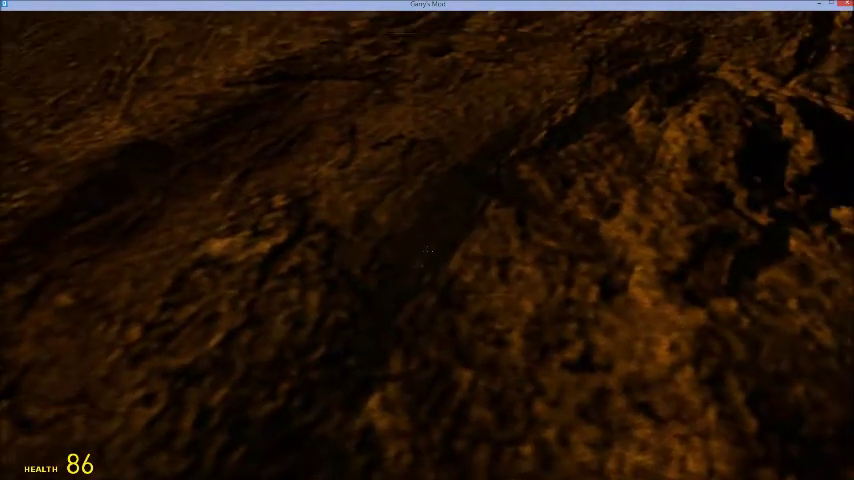
Walk across the rocky ridge to its edge overlooking the steaming lava lake
{"action": "key", "text": "w"}
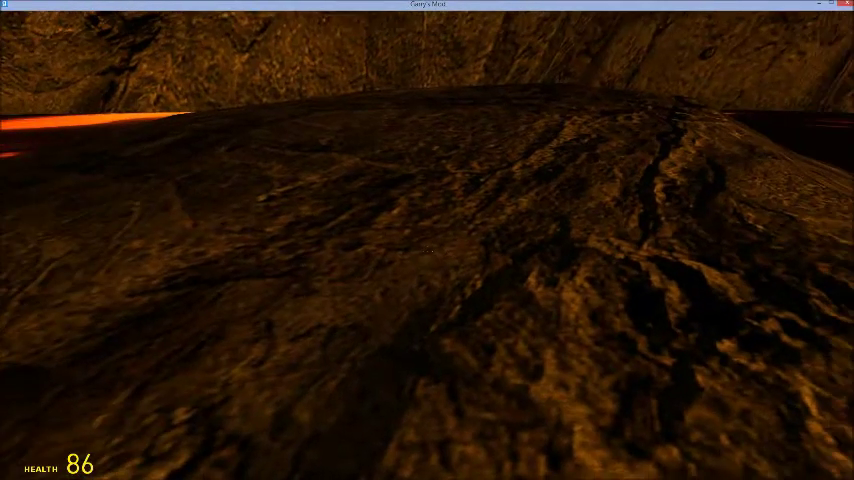
{"action": "key", "text": "w"}
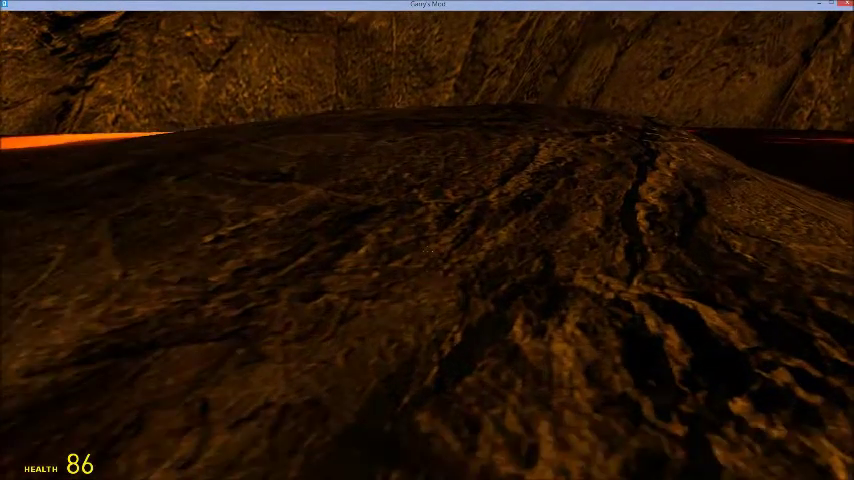
{"action": "key", "text": "w"}
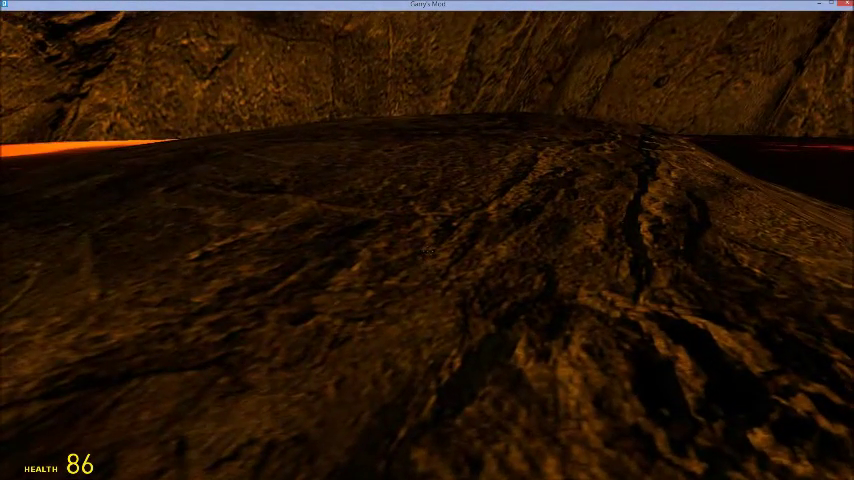
{"action": "key", "text": "w"}
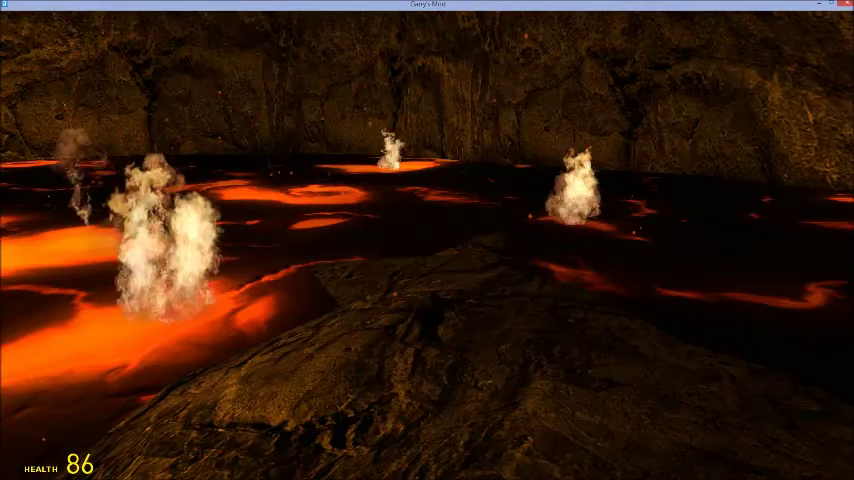